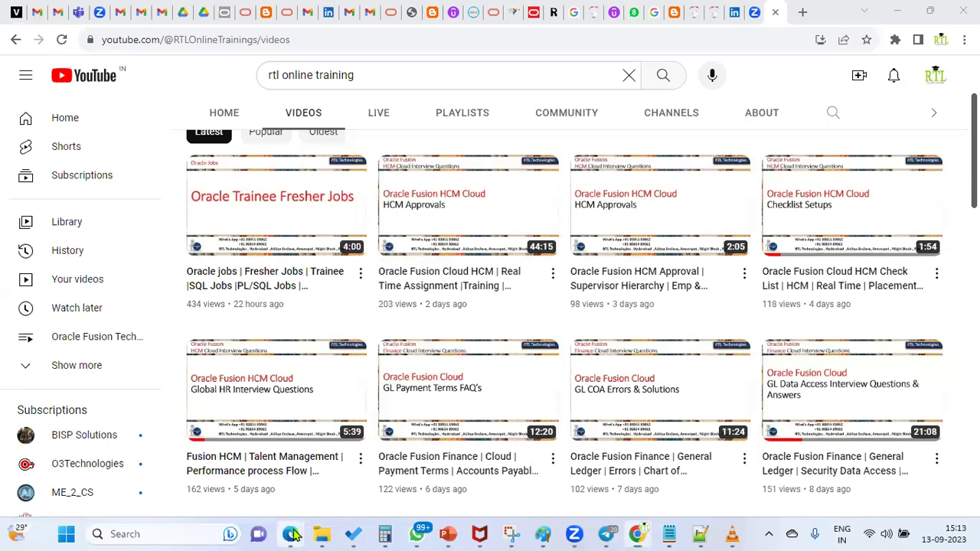
Step: Bring the Hire an Employee browser window forward and switch it to full screen
mouse_move(294, 535)
click(327, 495)
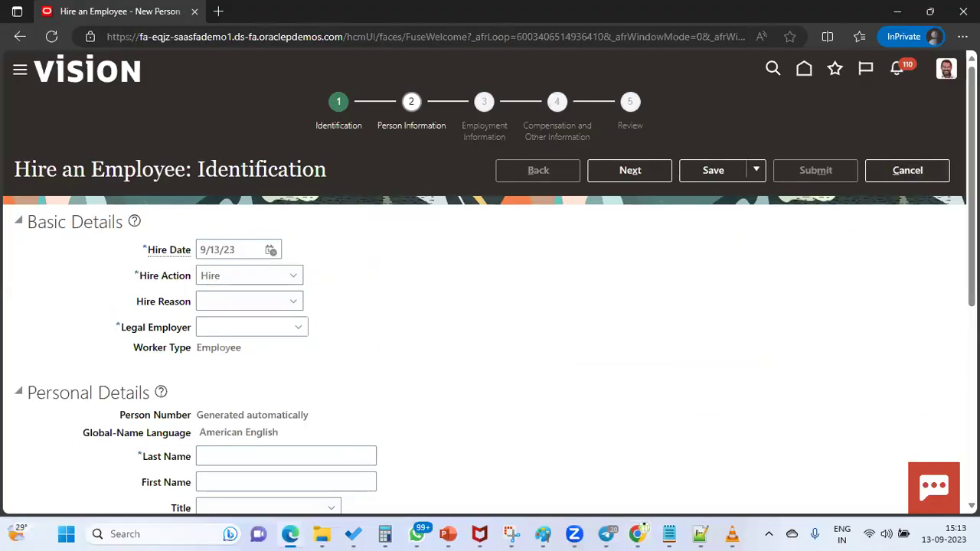
click(962, 36)
click(963, 135)
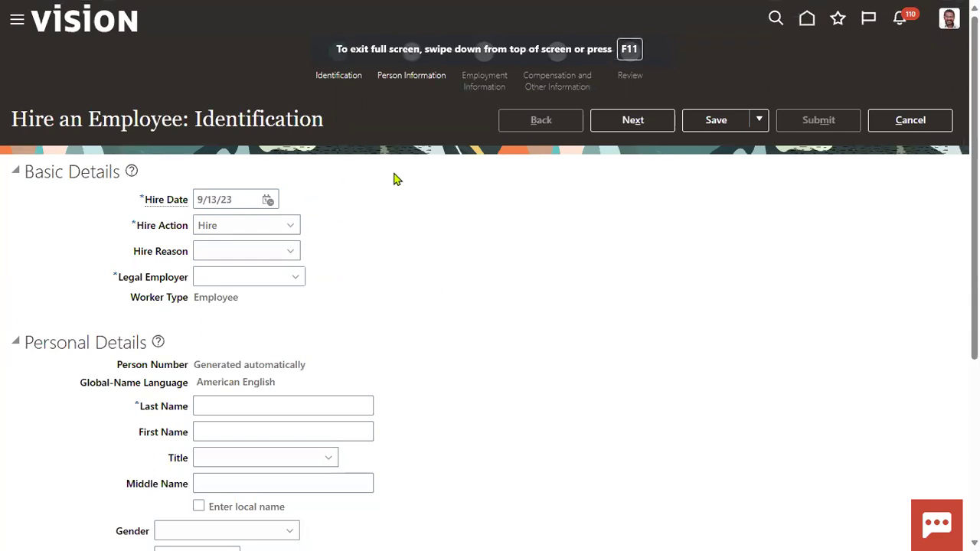
Step: Scroll down to the social fields and set social to No
scroll(182, 208, down, 1)
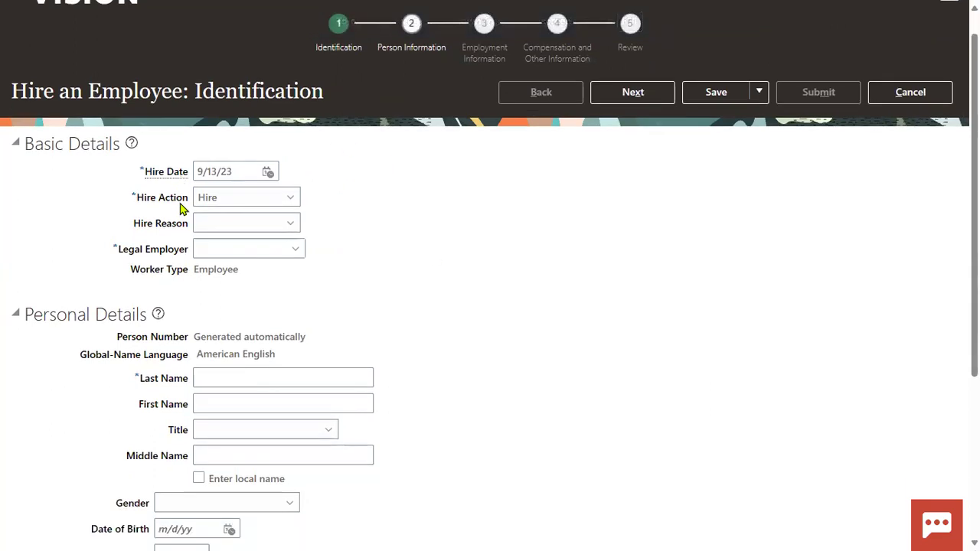
scroll(183, 209, down, 4)
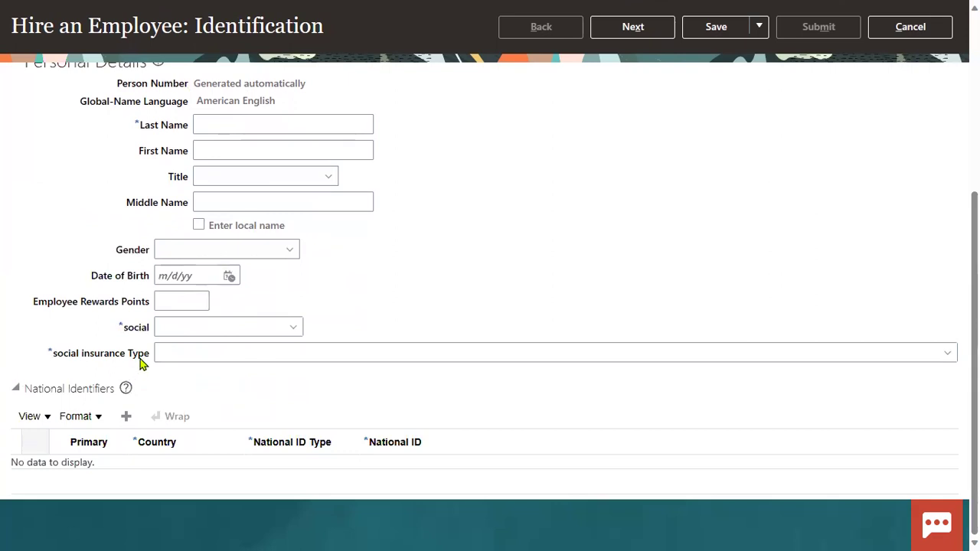
drag(122, 330, 151, 344)
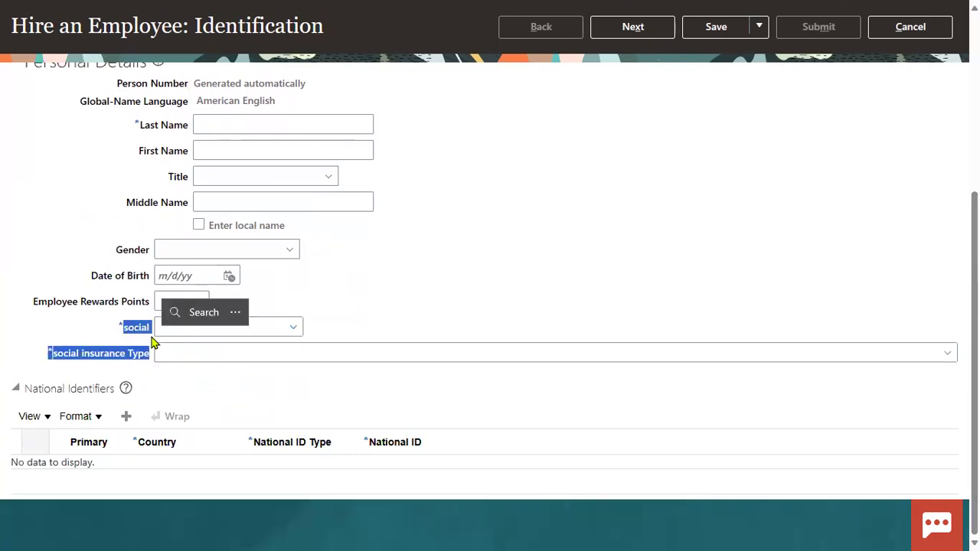
click(120, 323)
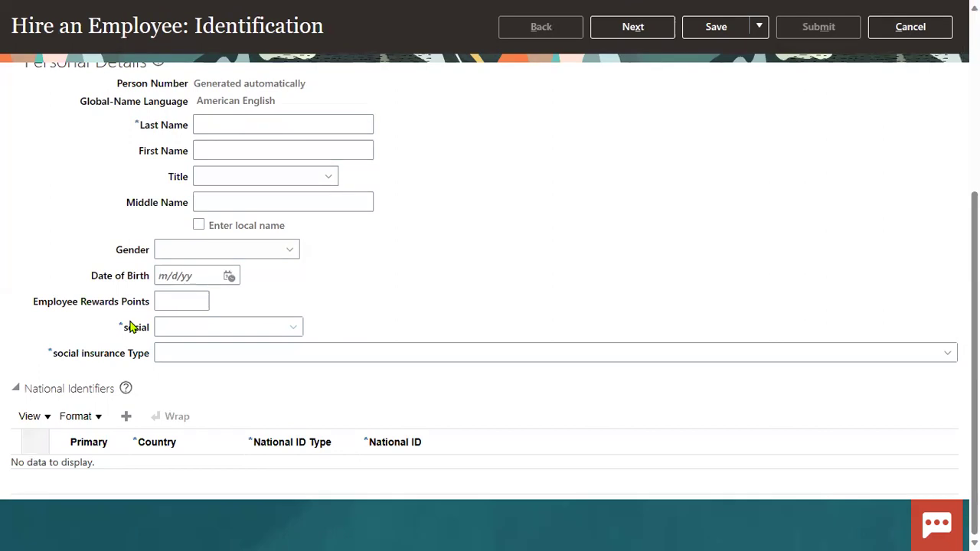
click(297, 329)
click(213, 353)
Step: Test free text 'fdhdgh' in social insurance Type, then delete it so the field stays empty
drag(52, 352, 79, 365)
click(196, 354)
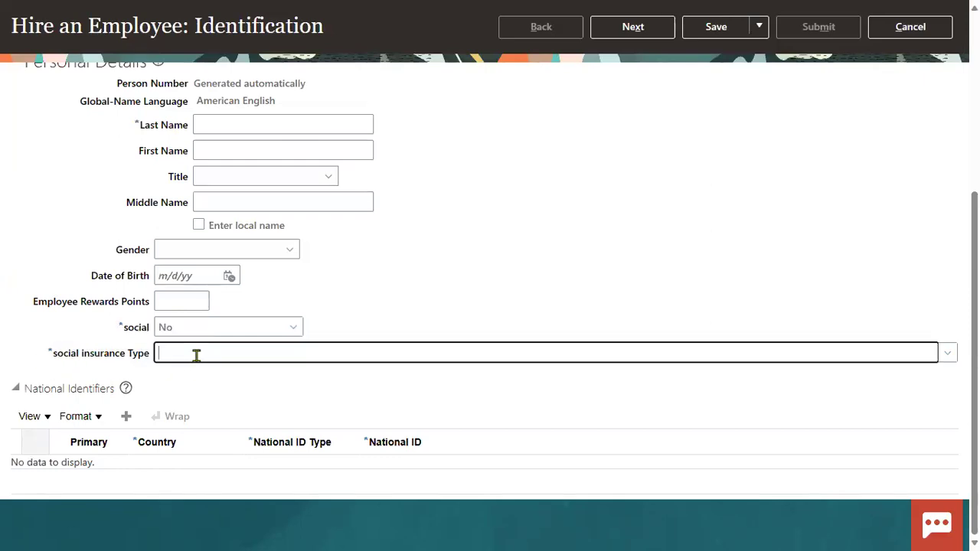
text(fdhdgh)
click(293, 389)
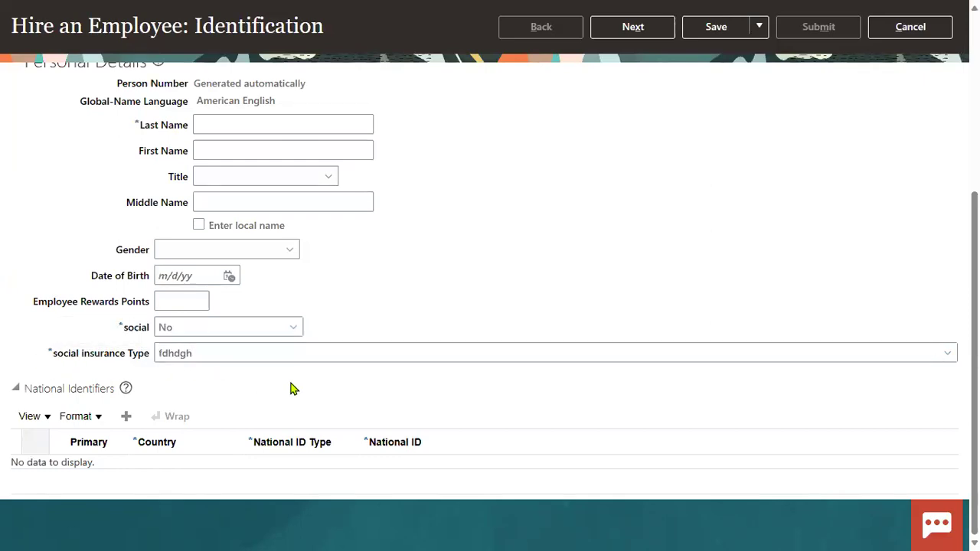
click(129, 346)
key(ctrl+a)
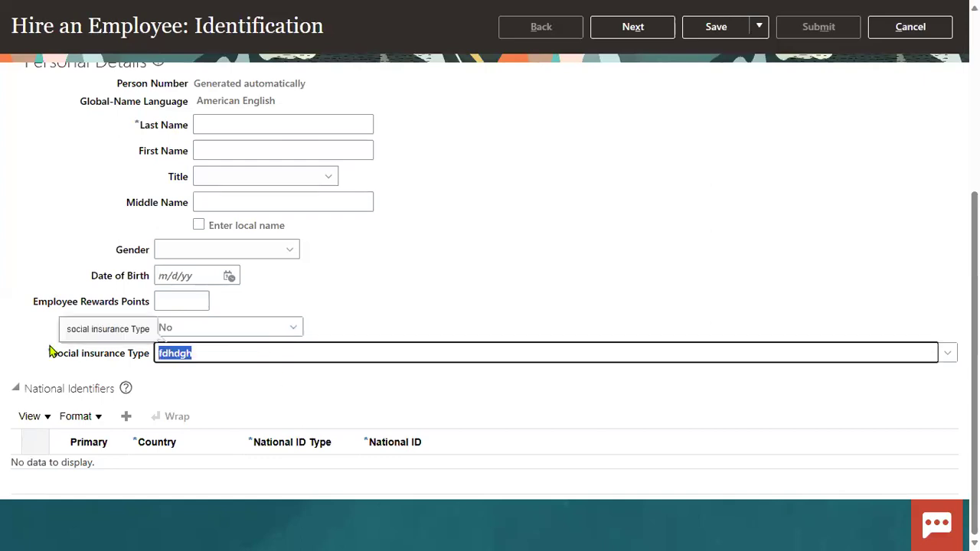
key(BackSpace)
click(938, 346)
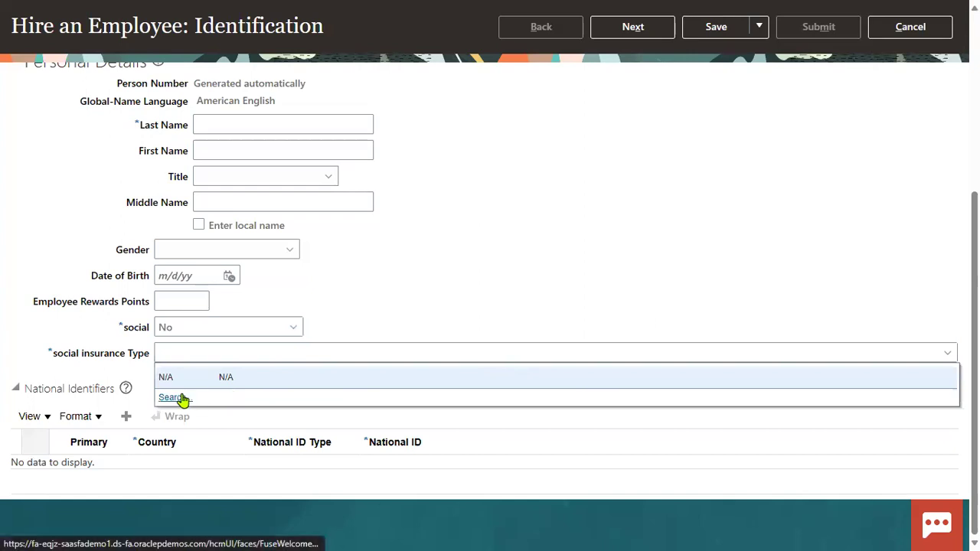
click(178, 398)
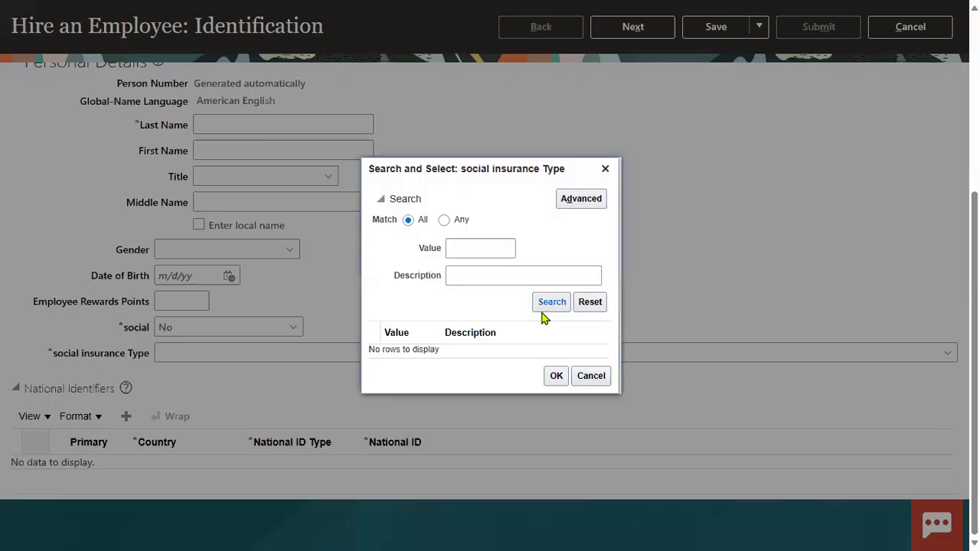
click(520, 278)
click(546, 307)
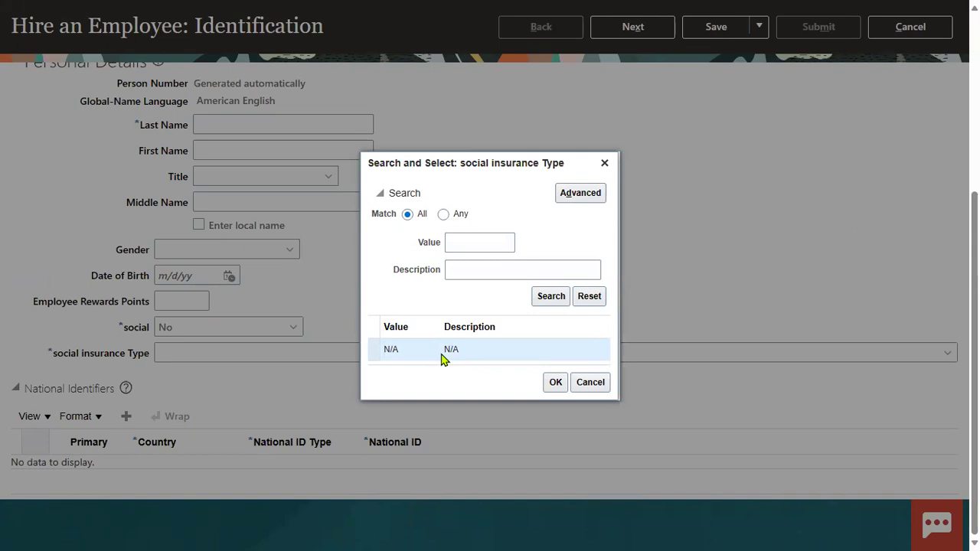
click(589, 382)
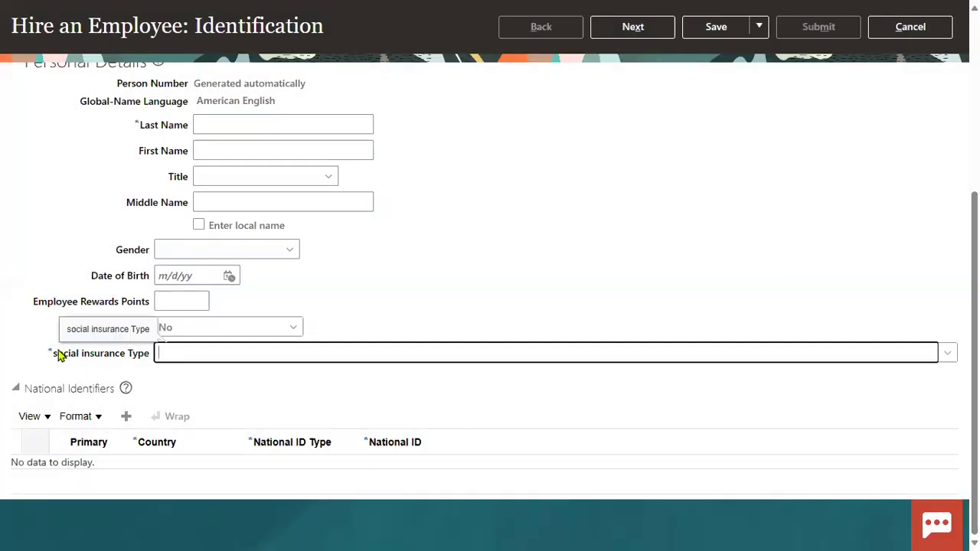
Step: Set social to Yes and check that social insurance Type offers Full and Part
drag(56, 354, 149, 360)
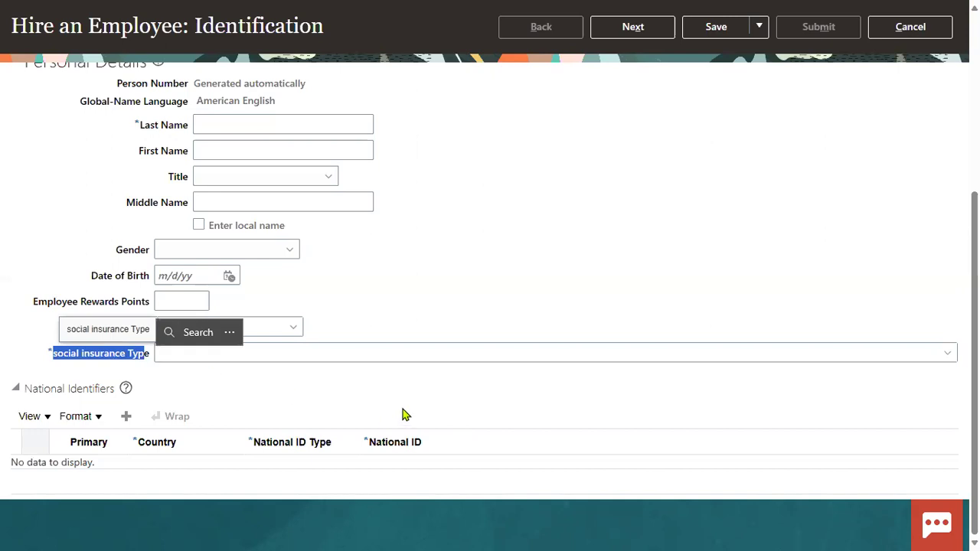
click(849, 360)
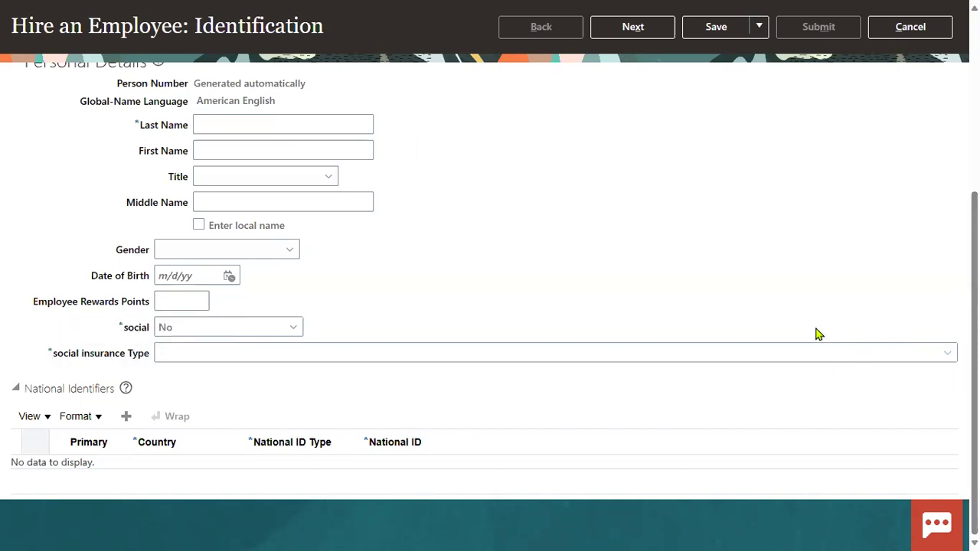
click(258, 327)
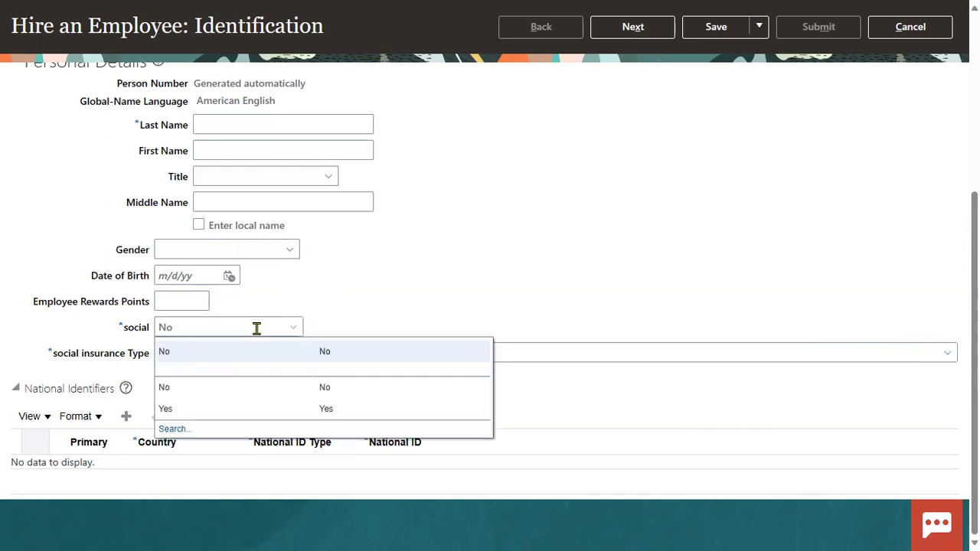
click(198, 409)
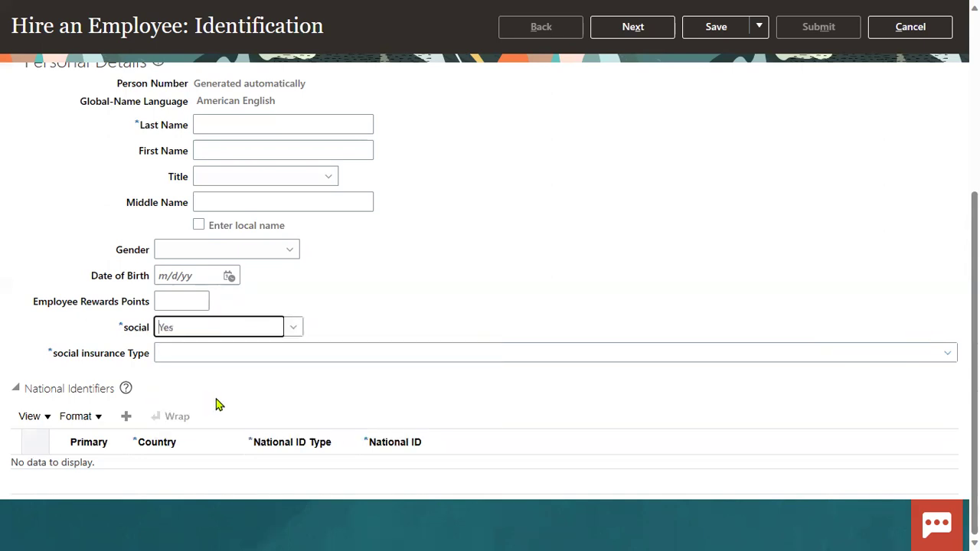
click(949, 354)
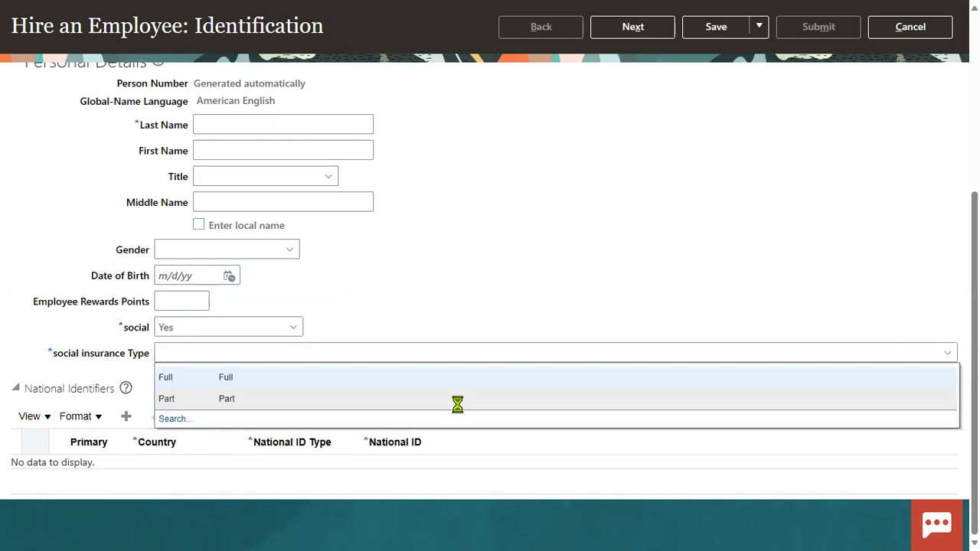
click(129, 336)
Step: Delete the social value, recheck the social insurance Type list, and return to the top
drag(126, 335, 155, 327)
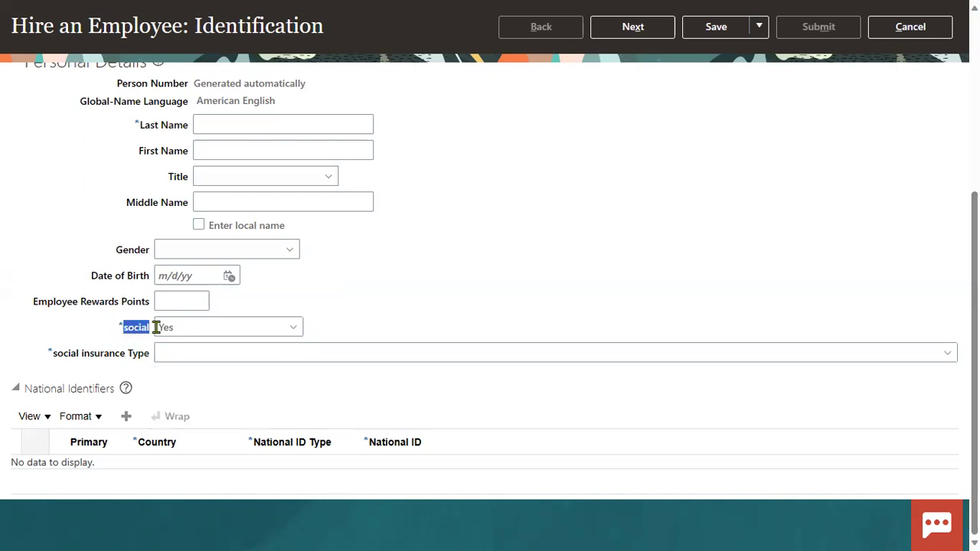
drag(53, 357, 146, 364)
click(252, 322)
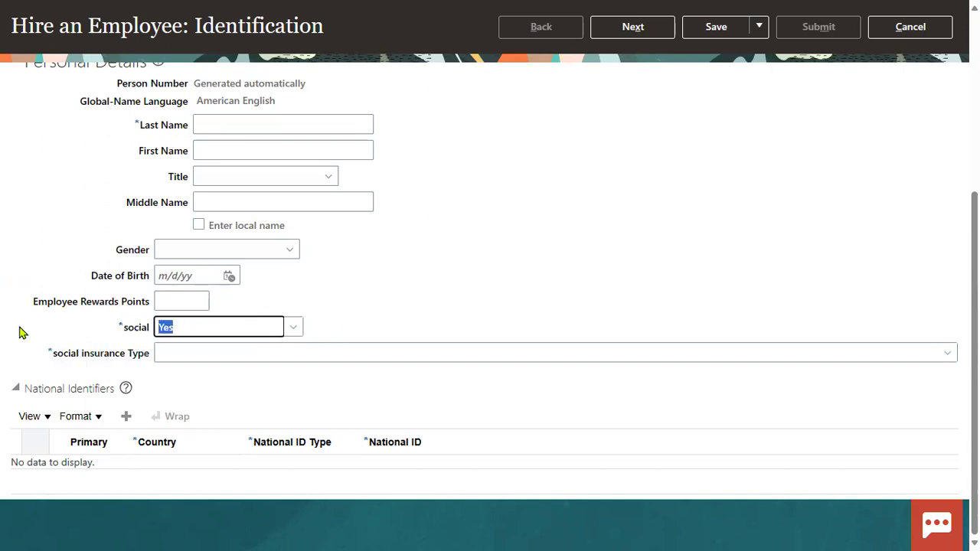
key(BackSpace)
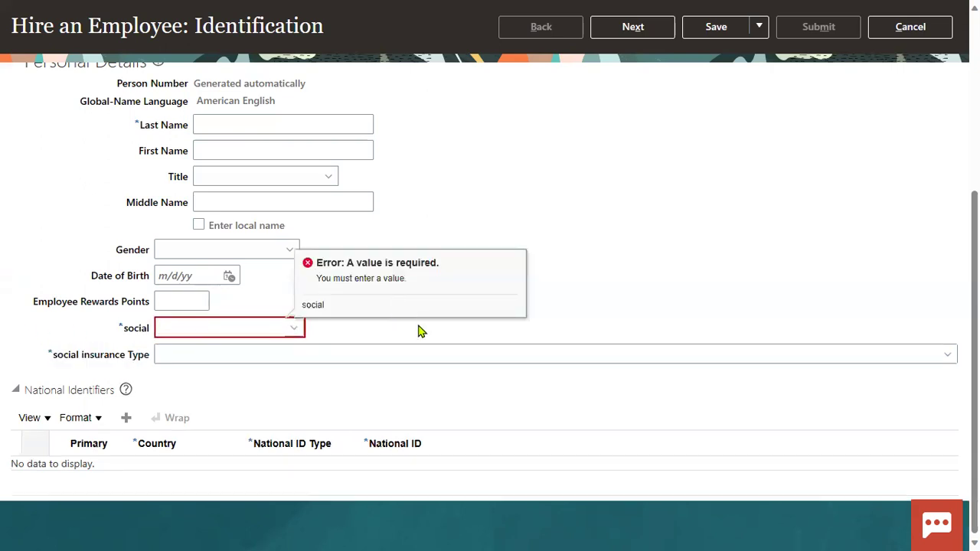
click(329, 351)
click(948, 354)
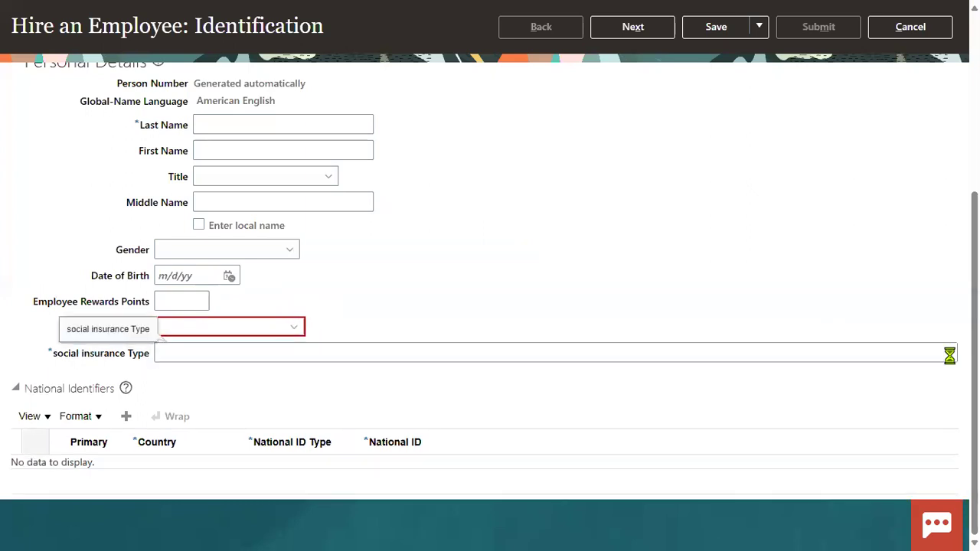
click(357, 314)
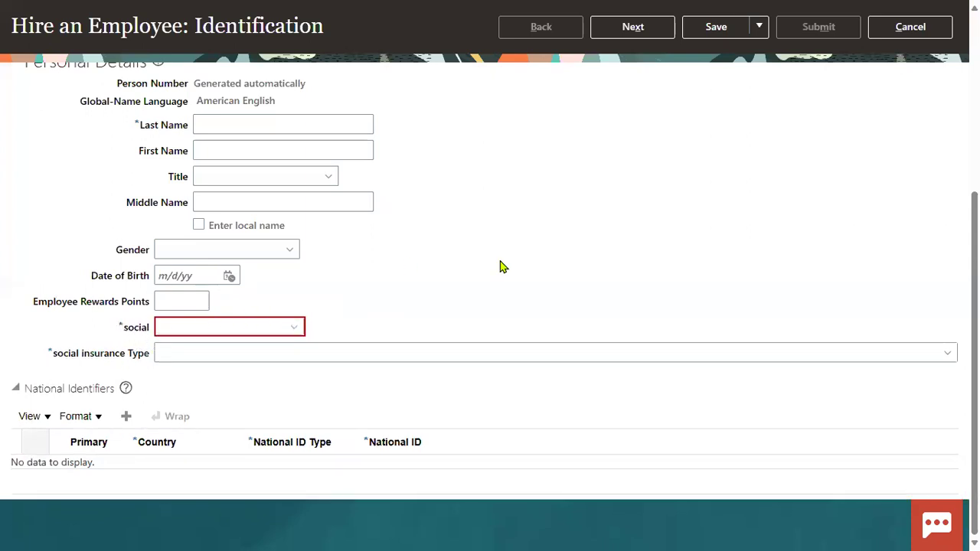
scroll(597, 266, up, 4)
Step: Turn on flexfield highlighting and scroll down to the Descriptive Flexfield section
click(947, 25)
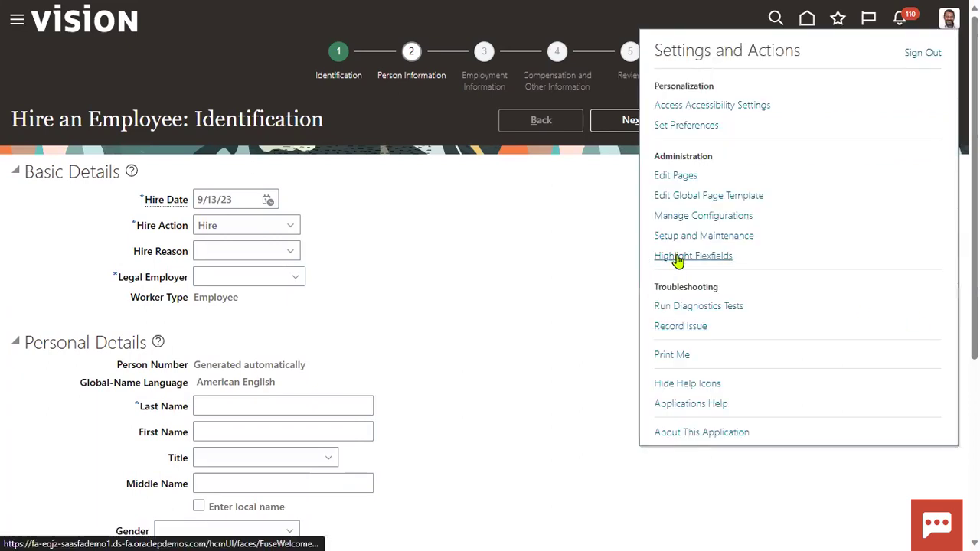
click(681, 256)
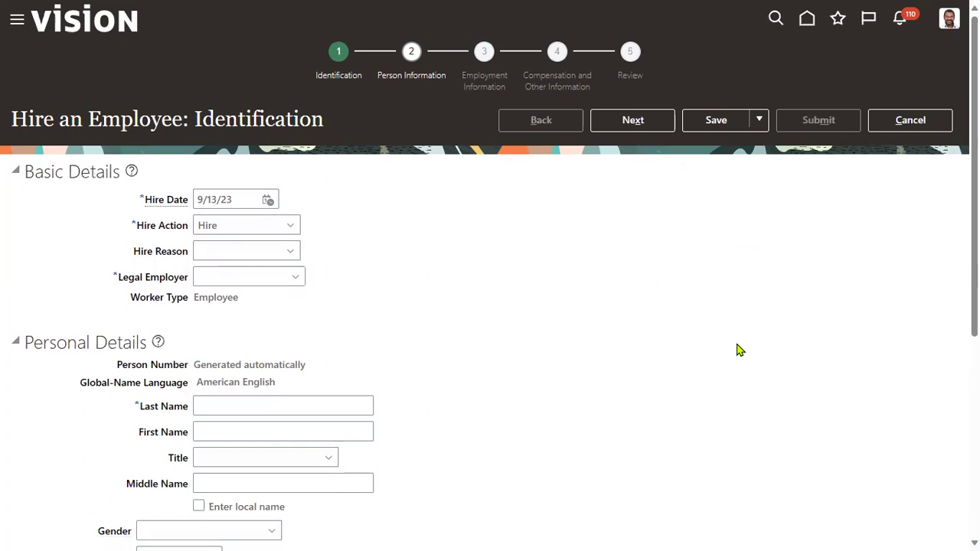
scroll(722, 350, down, 5)
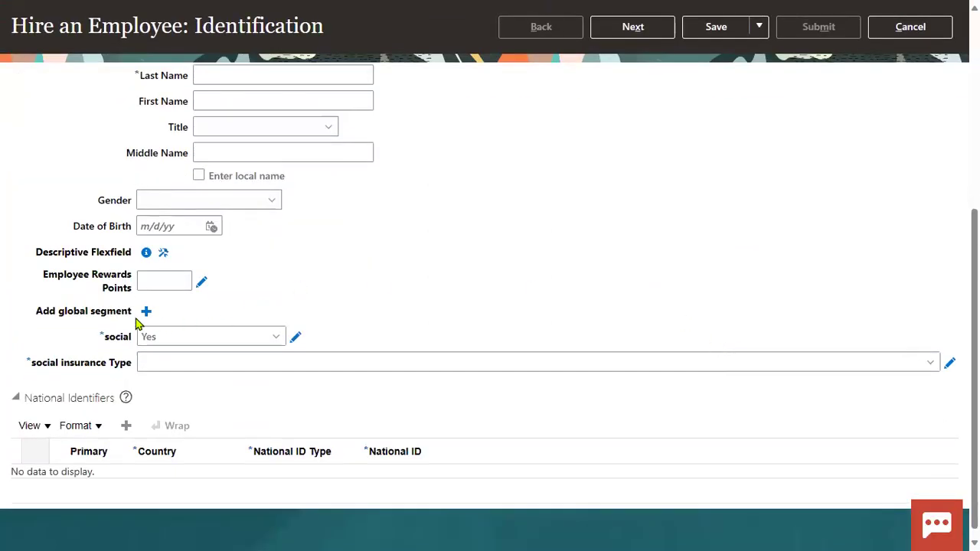
drag(34, 255, 135, 264)
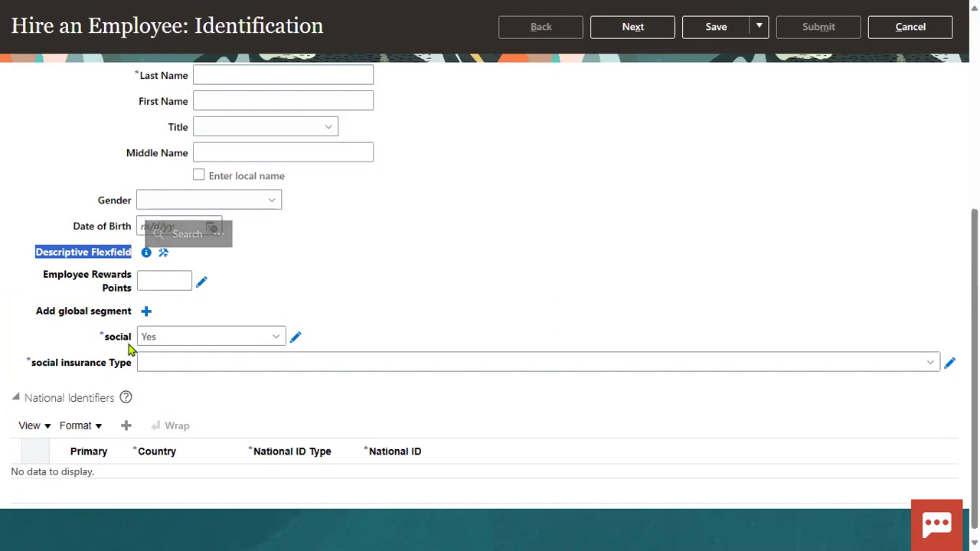
click(280, 250)
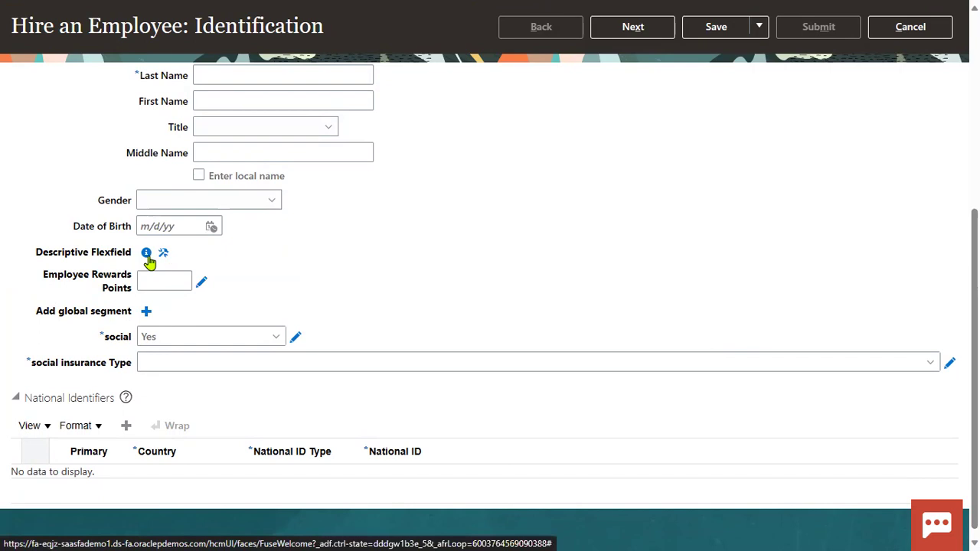
Step: Edit the Persons Attributes flexfield and open its Employee Rewards Points segment
mouse_move(147, 254)
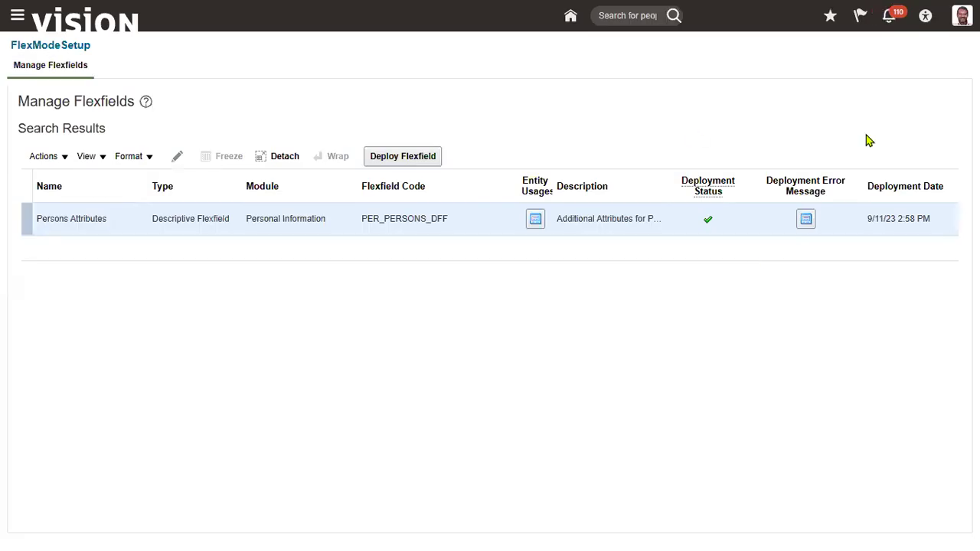
click(290, 222)
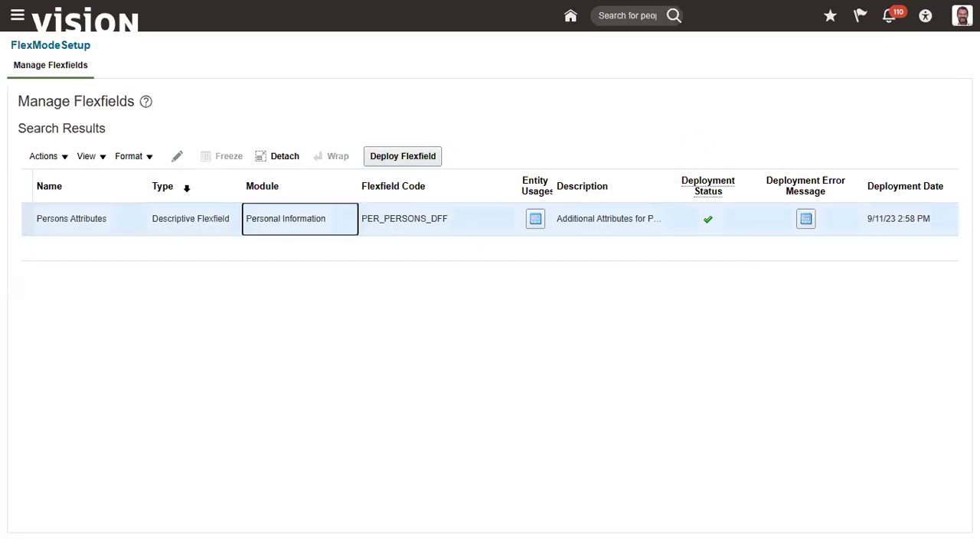
click(177, 157)
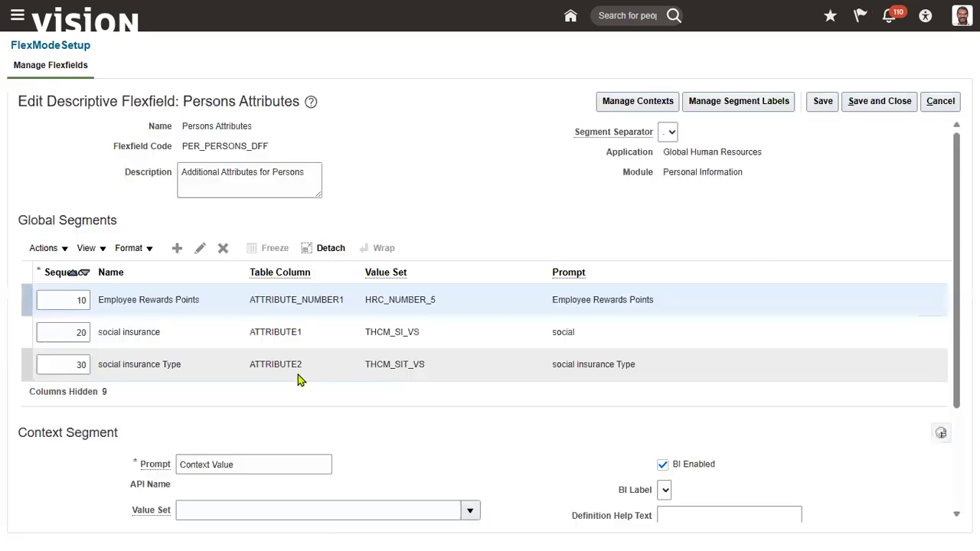
click(152, 304)
click(200, 247)
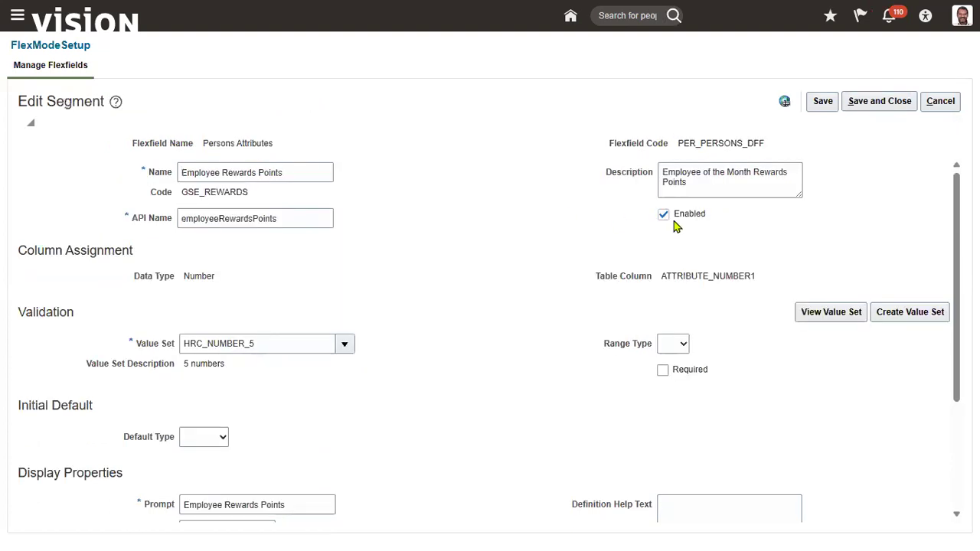
Step: Save the Employee Rewards Points segment and open the social insurance segment for editing
click(880, 102)
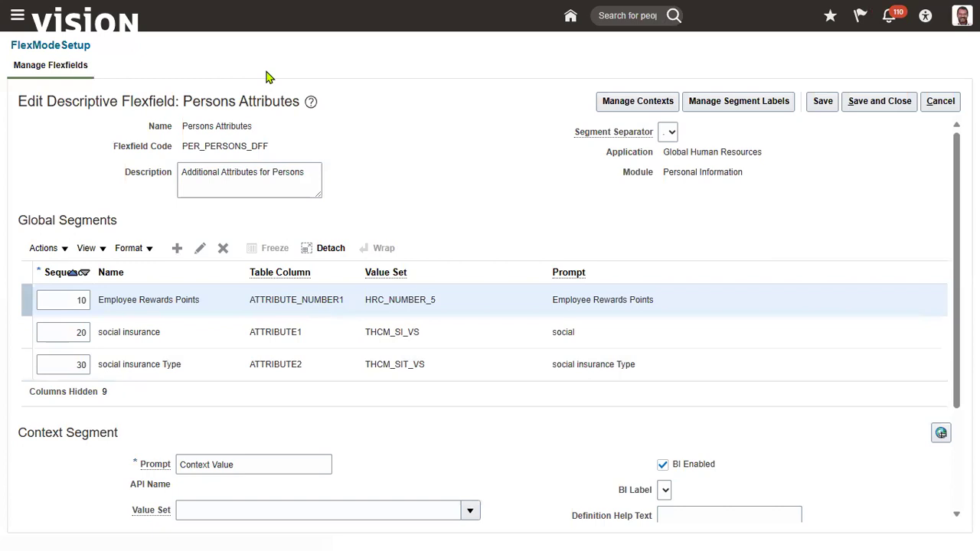
click(131, 331)
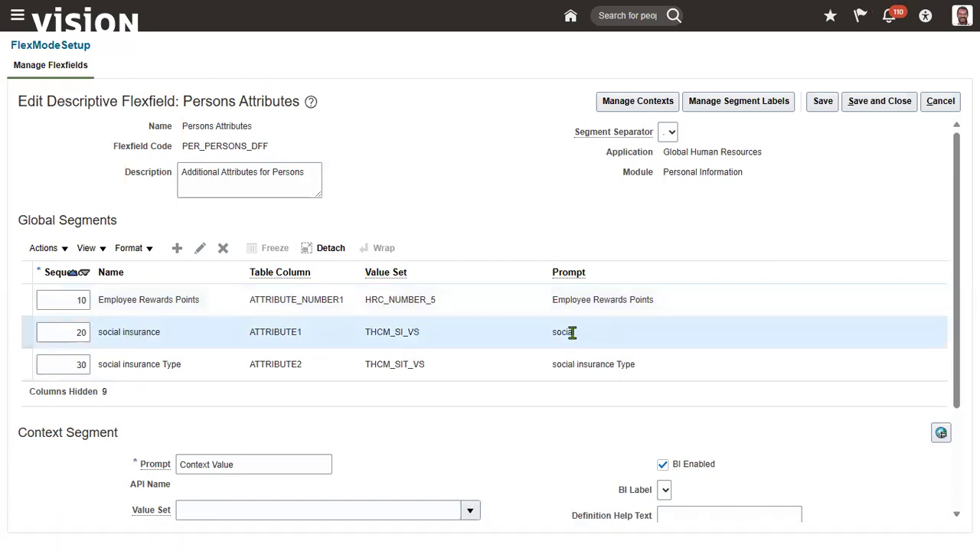
click(200, 247)
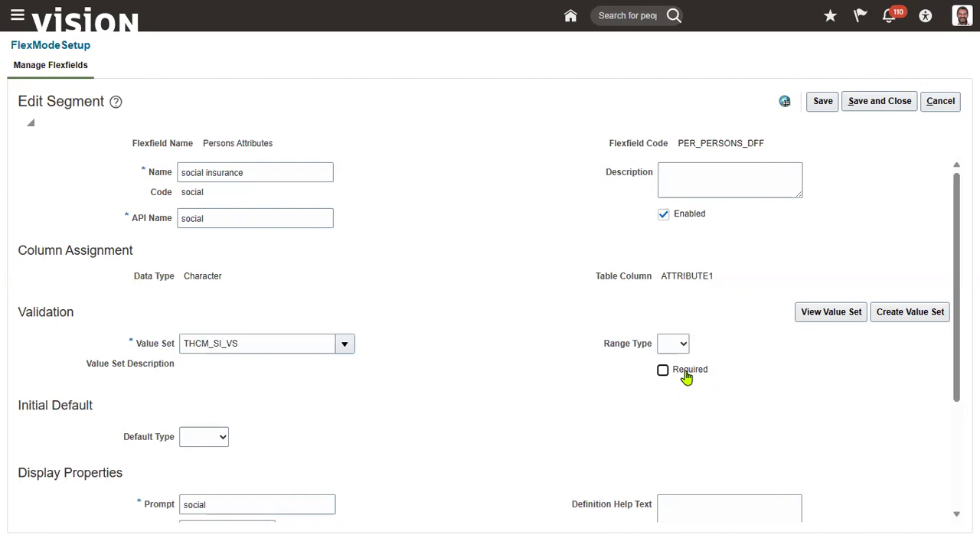
Step: Try saving social insurance, dismiss the predefined-data error, cancel, and select social insurance Type
click(877, 105)
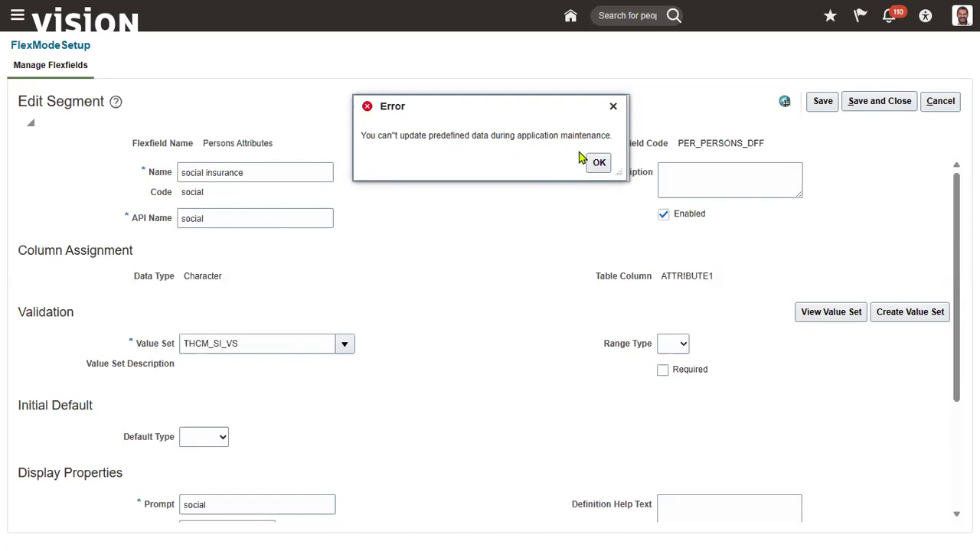
click(597, 163)
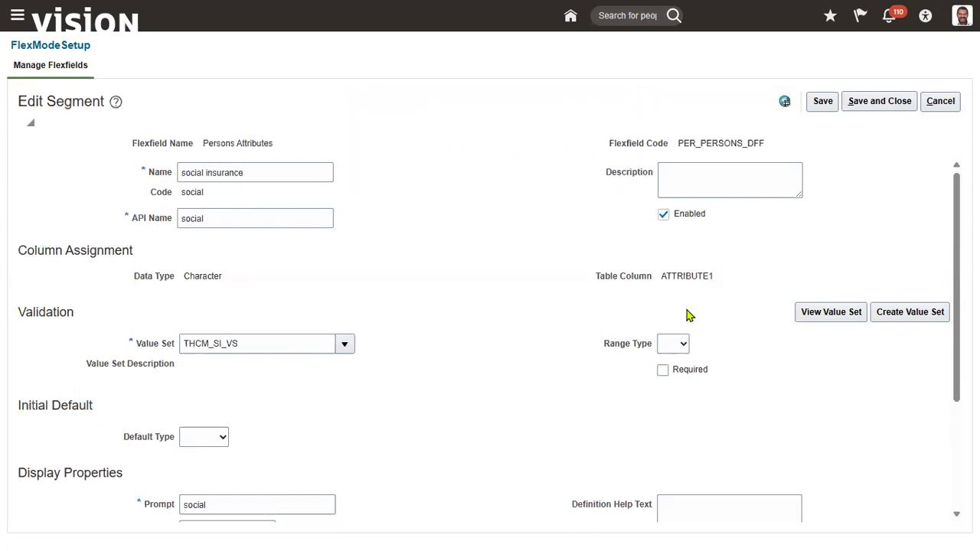
click(938, 101)
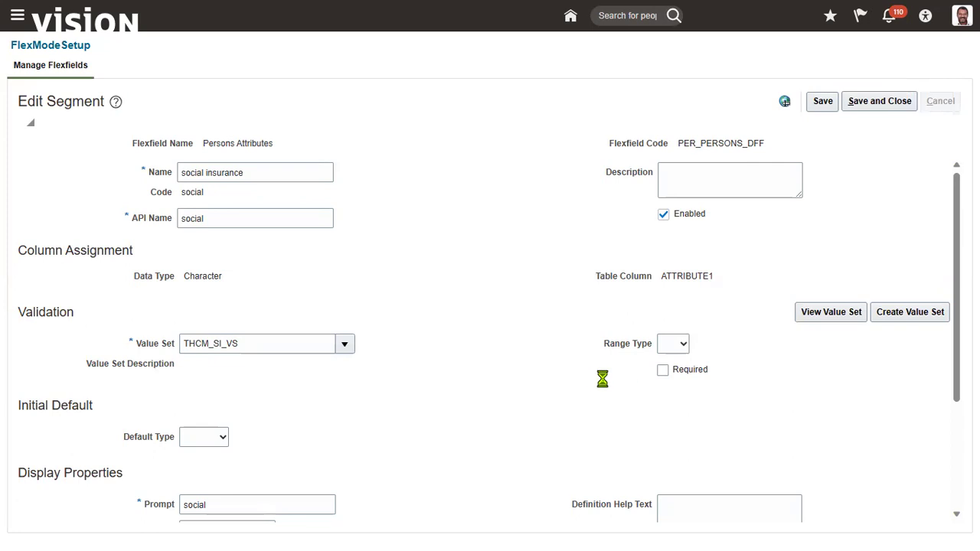
click(187, 373)
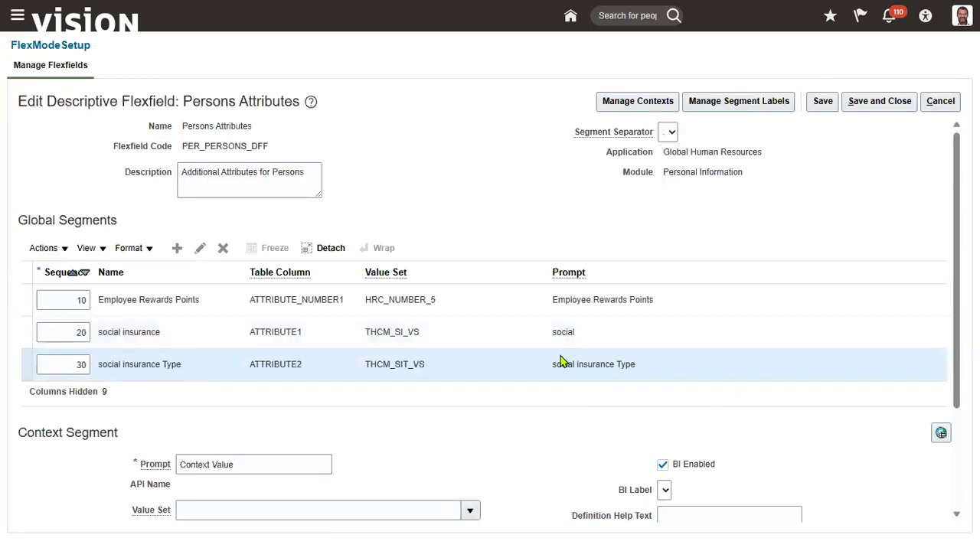
Step: Edit the social insurance Type segment and view its THCM_SIT_VS value set
drag(550, 366, 640, 372)
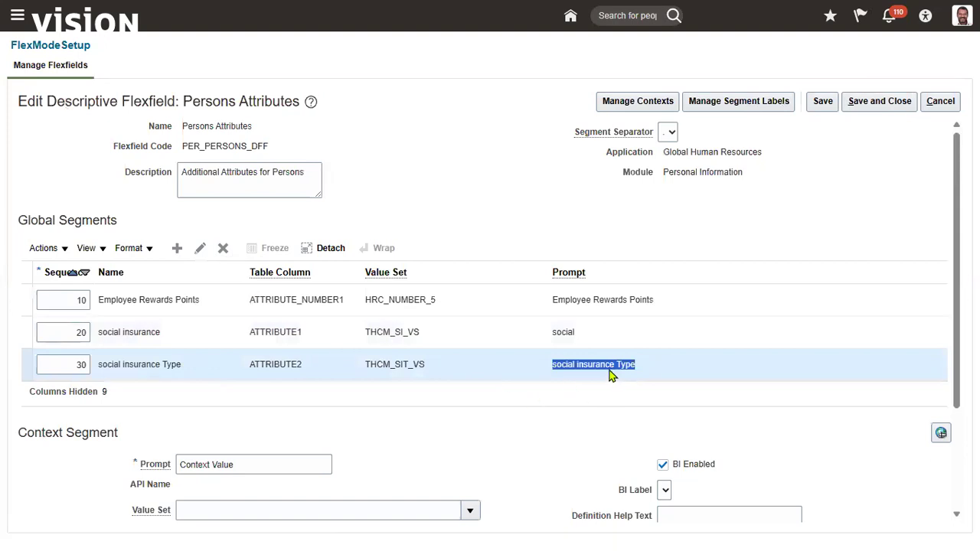
click(199, 248)
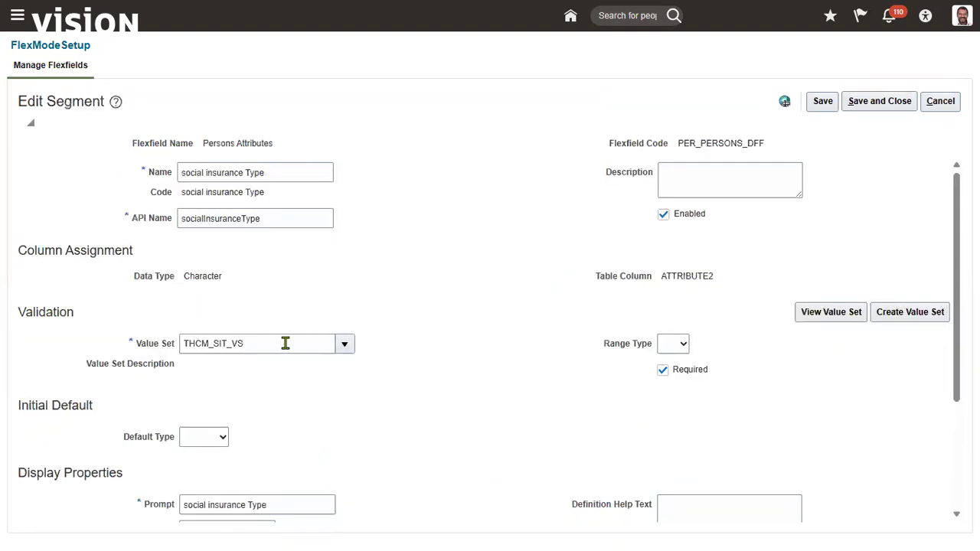
drag(284, 344, 161, 345)
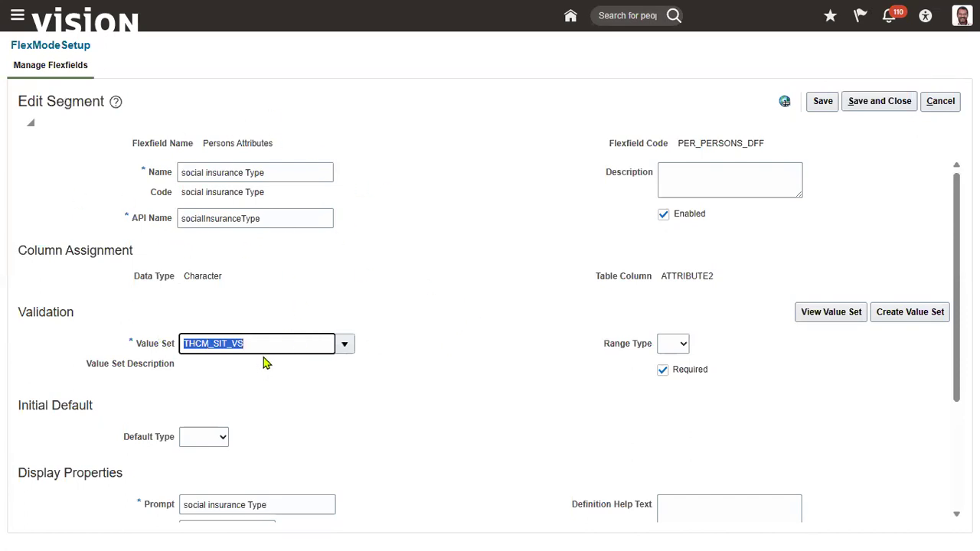
click(853, 319)
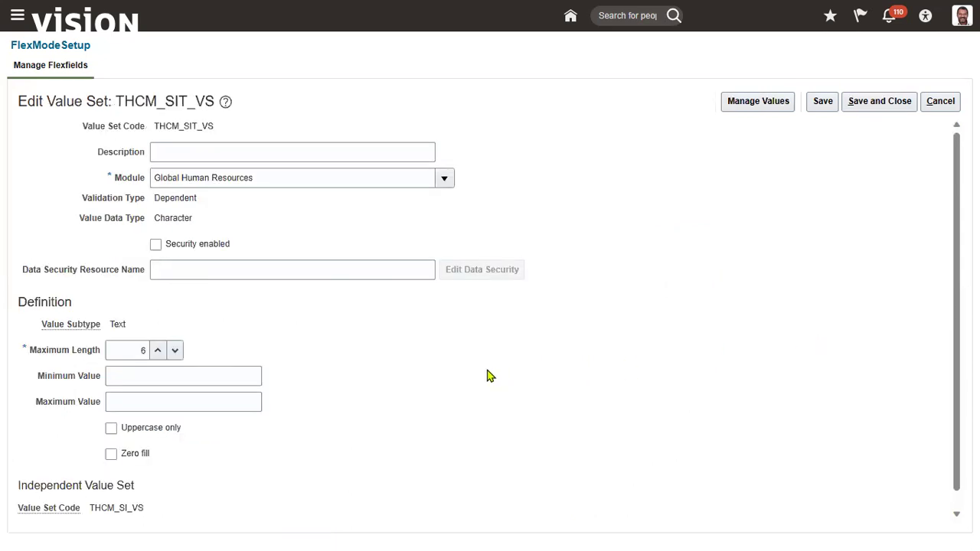
Step: List the existing THCM_SIT_VS values (Full, N/A, Part) and add value 123 under No
click(757, 104)
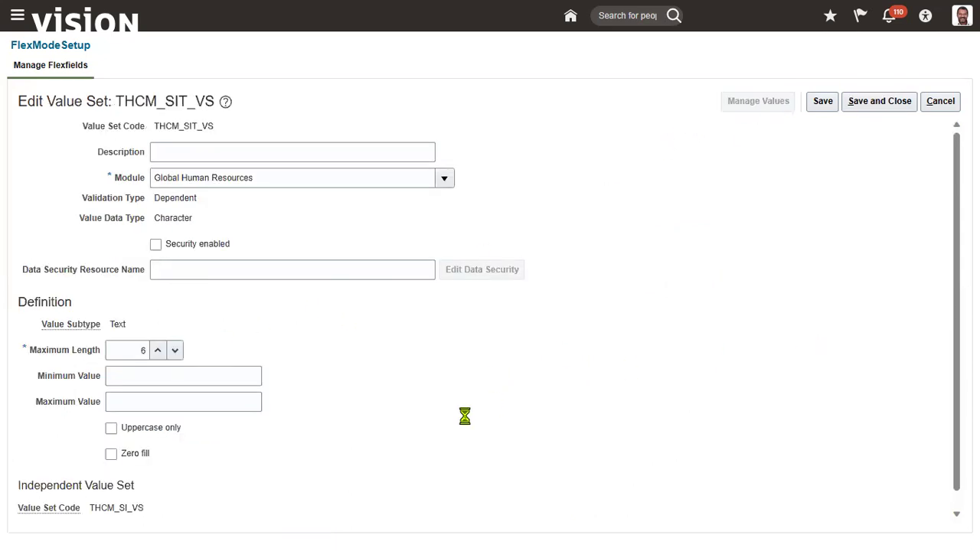
click(890, 278)
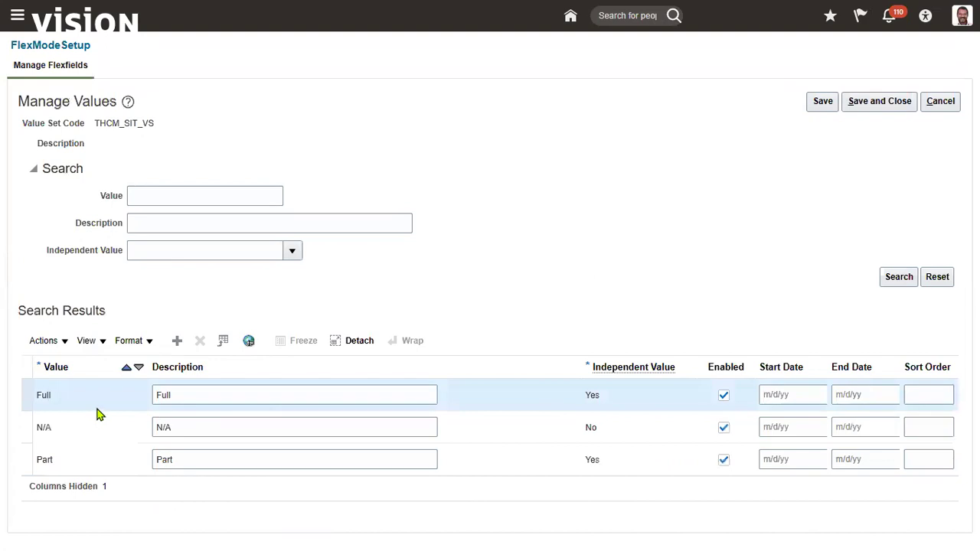
click(177, 341)
click(55, 393)
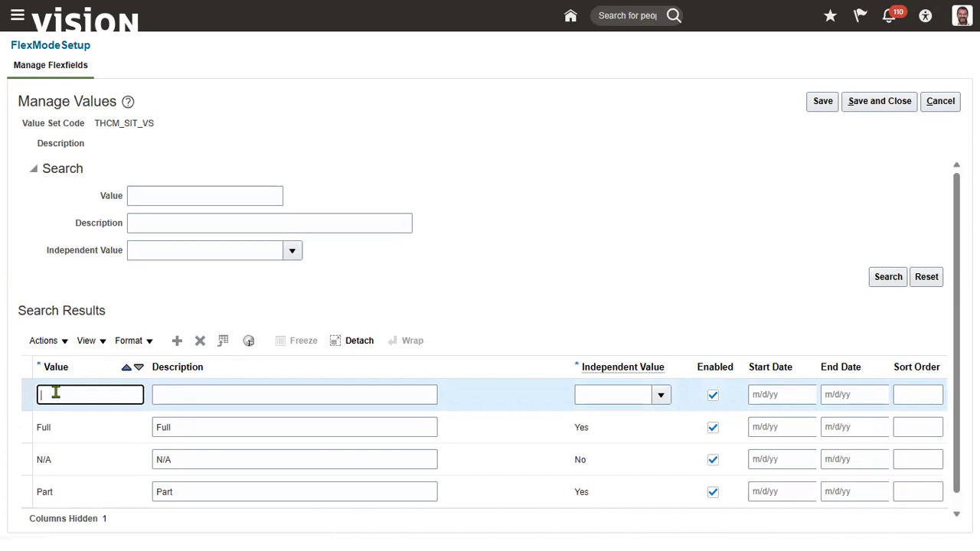
text(123)
key(Tab)
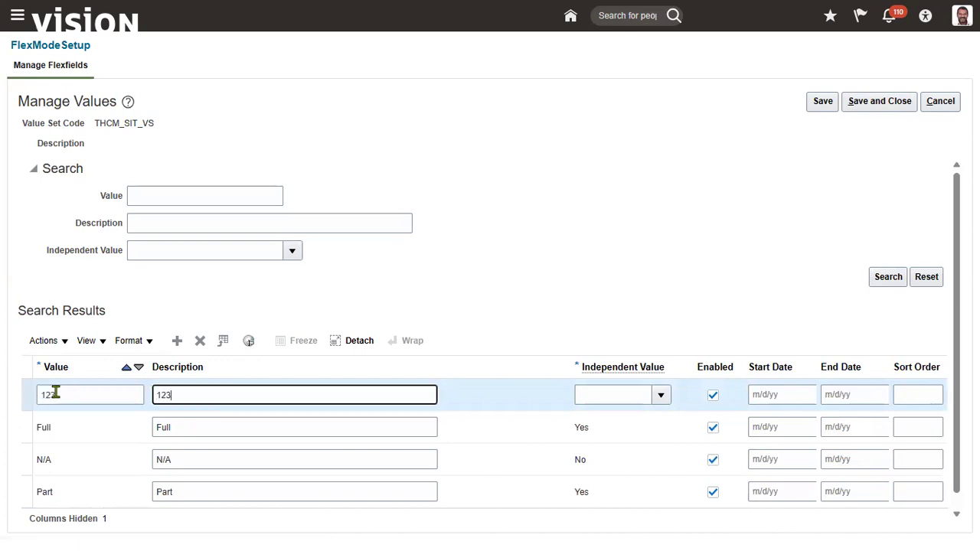
key(Tab)
text(No)
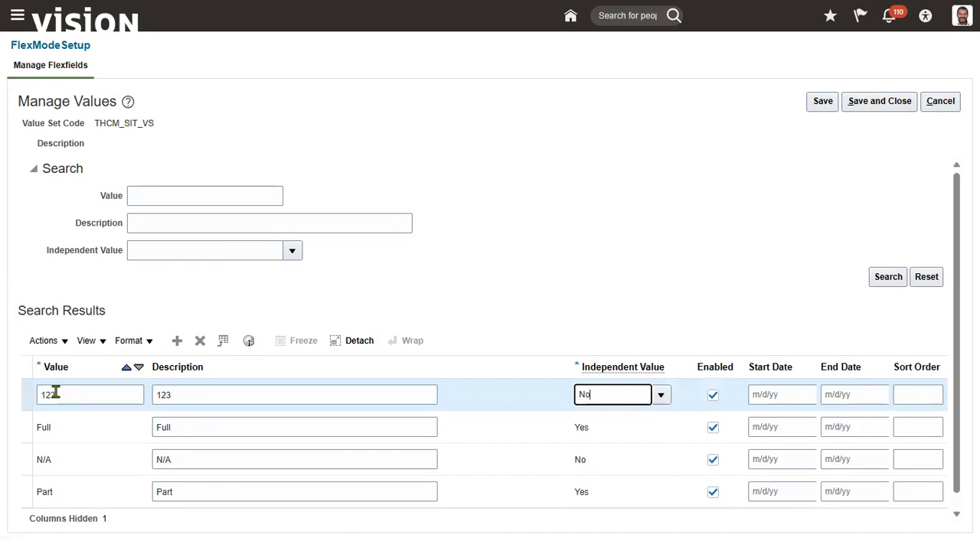
key(Tab)
Step: Add values 345 and 134 with independent value Yes
click(177, 341)
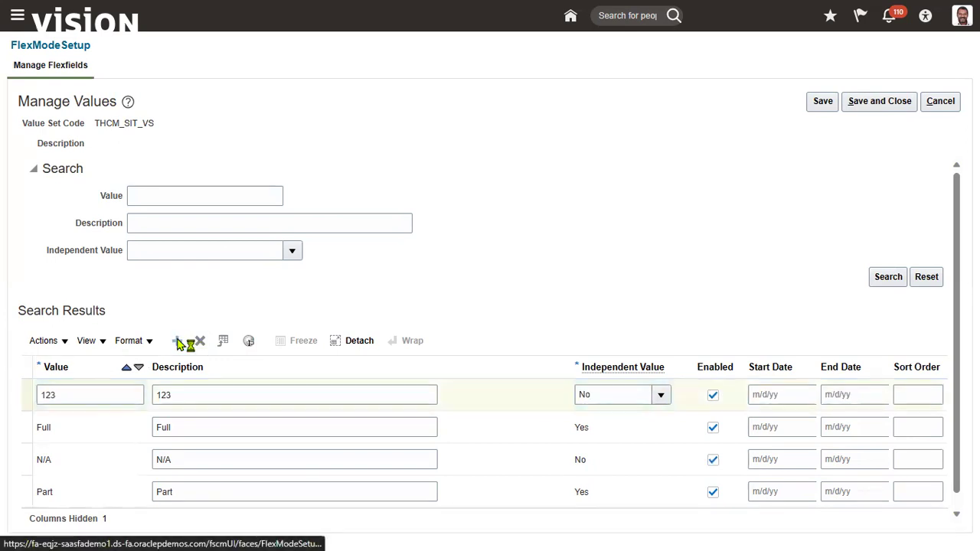
click(124, 389)
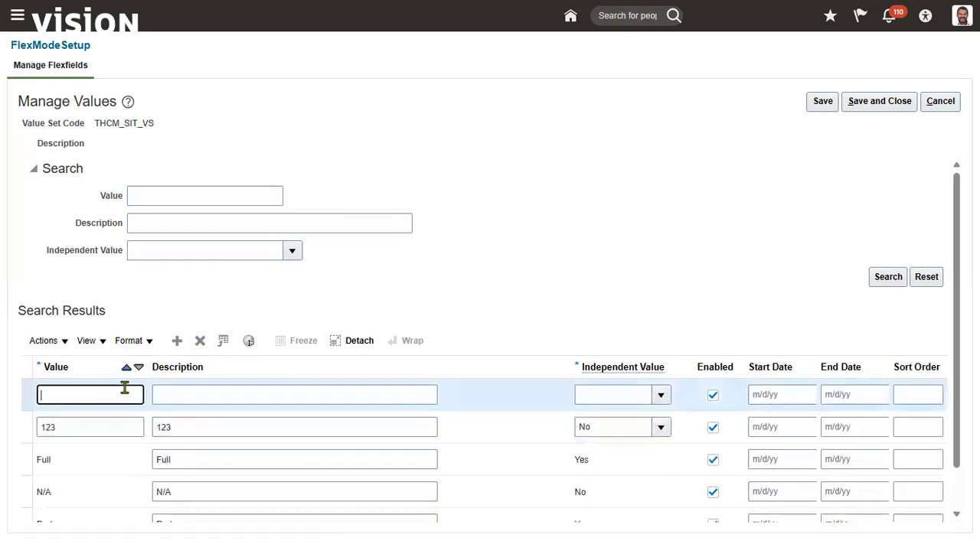
key(Tab)
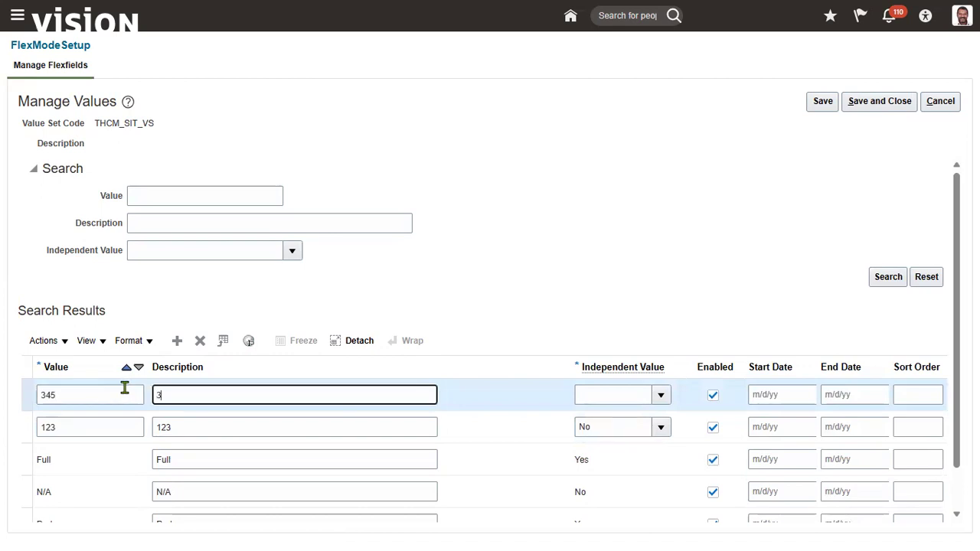
key(Tab)
key(Tab)
key(shift+Tab)
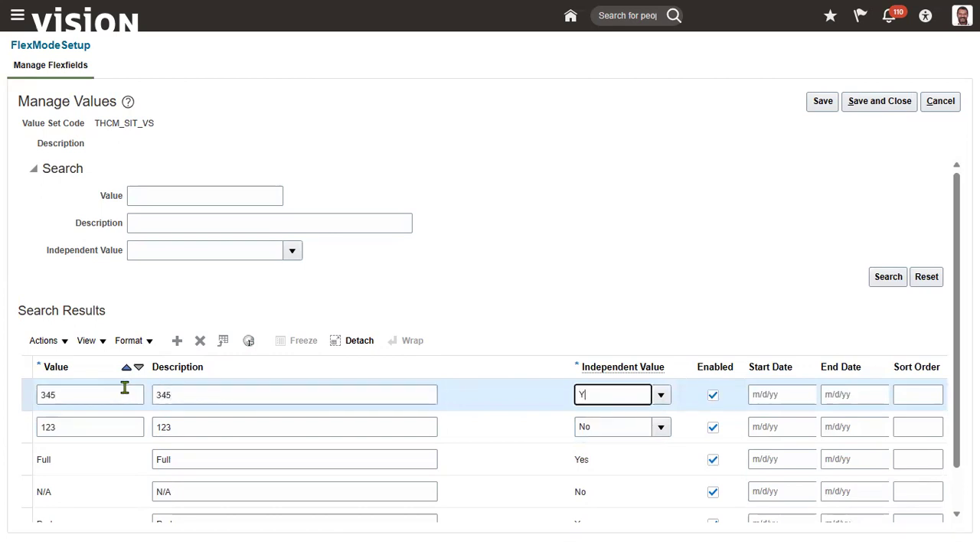
key(Tab)
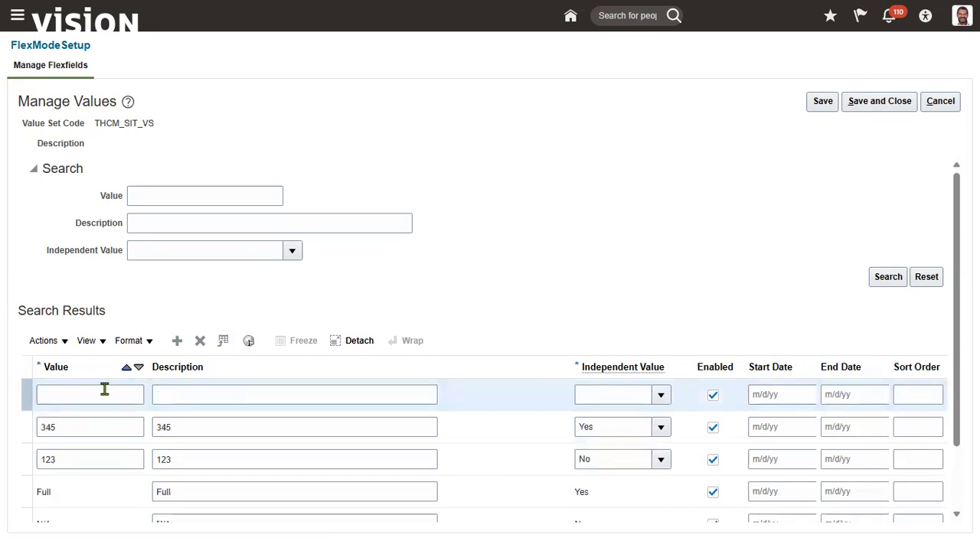
click(104, 391)
text(134)
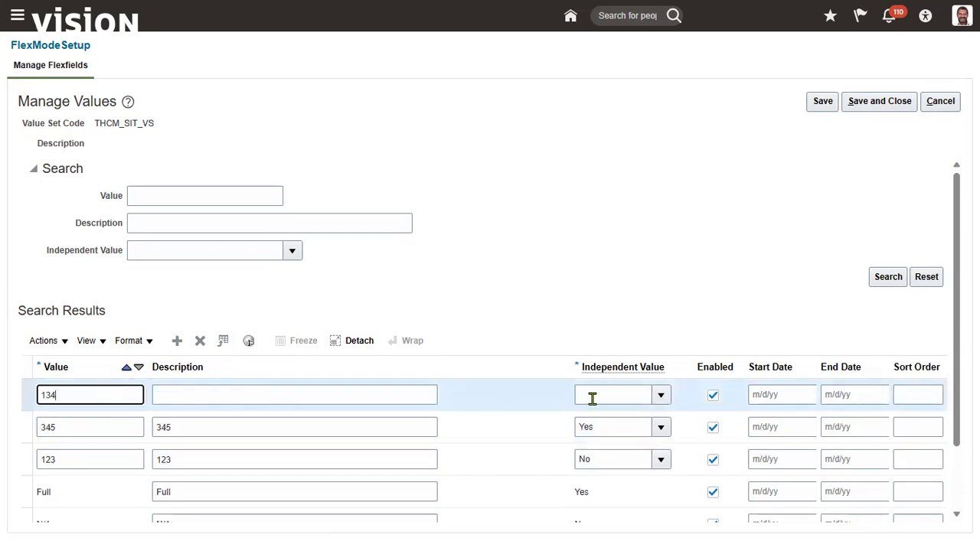
click(377, 398)
text(134)
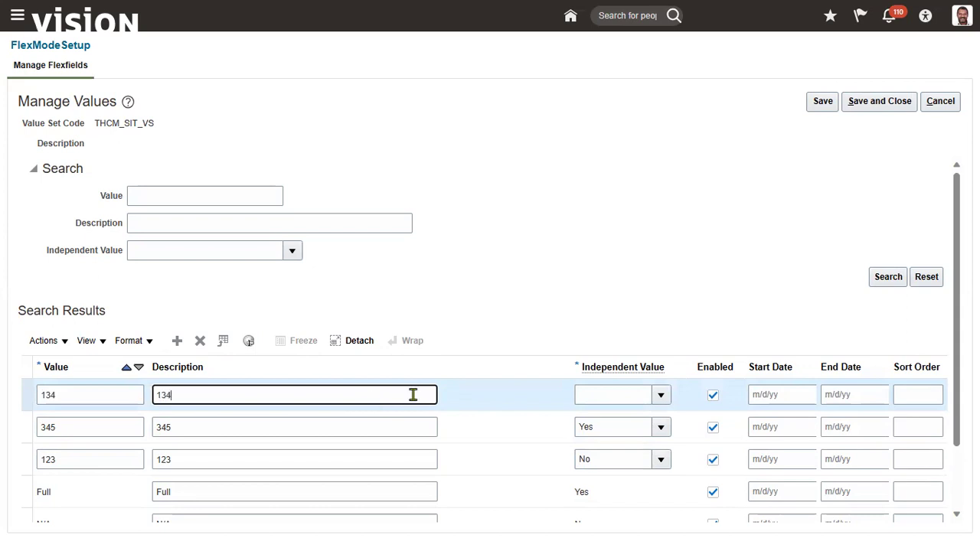
click(598, 393)
text(y)
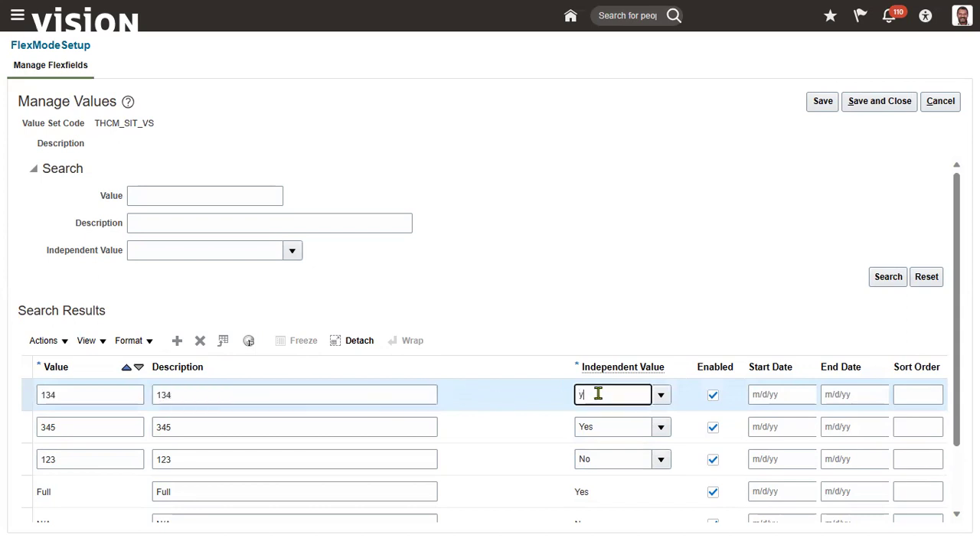
text(es)
Step: Add value 144 under No and save the new values
click(178, 341)
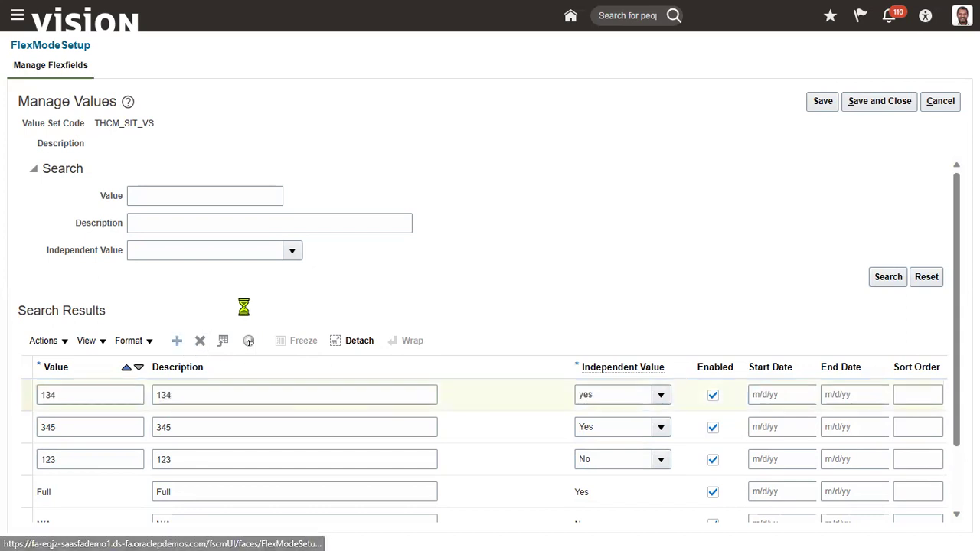
text(144)
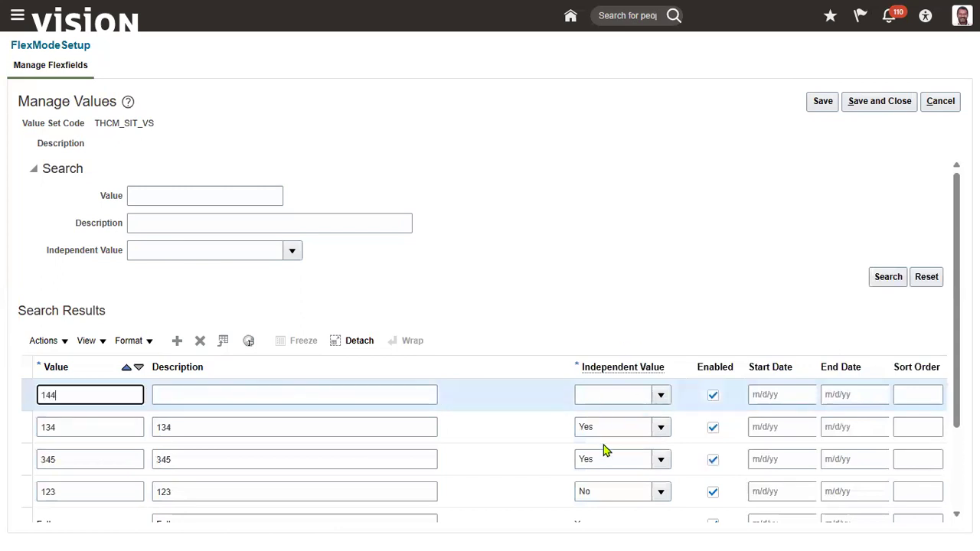
key(Tab)
key(Tab)
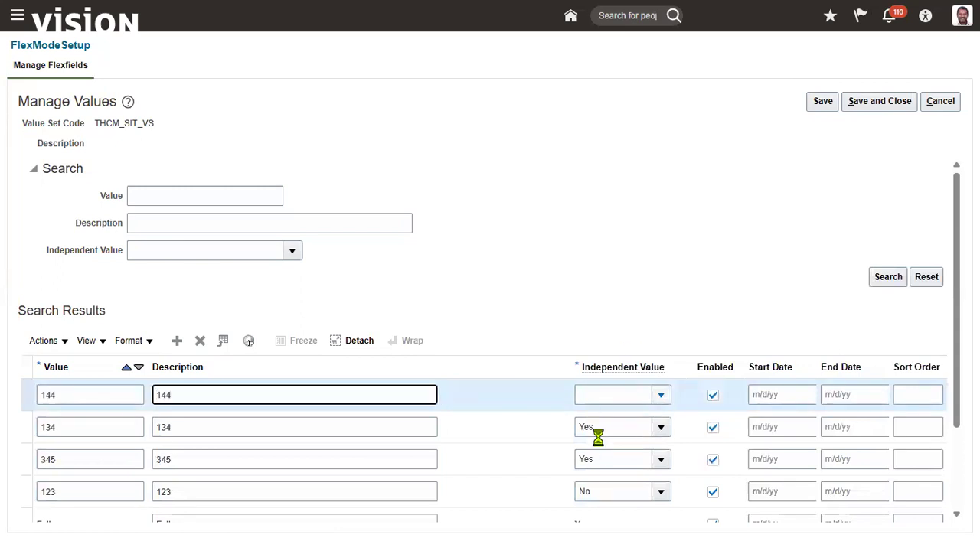
key(Down)
key(Down)
key(Return)
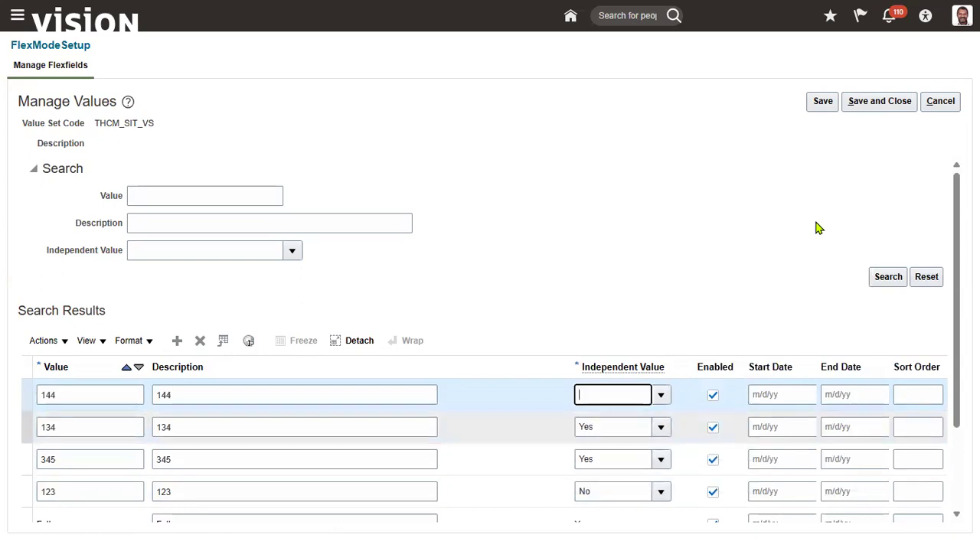
click(824, 102)
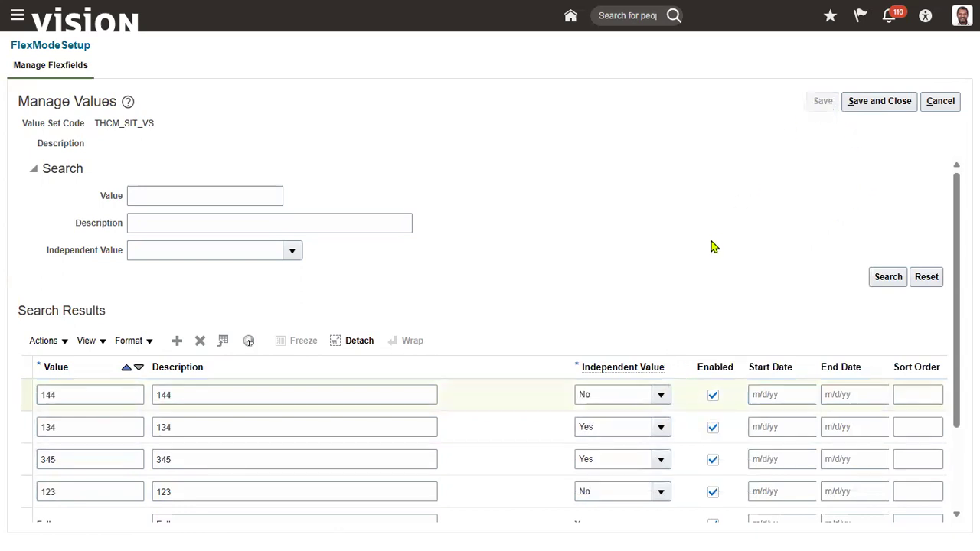
Step: Save and close the values, value set, segment and flexfield pages, then deploy Persons Attributes
click(853, 103)
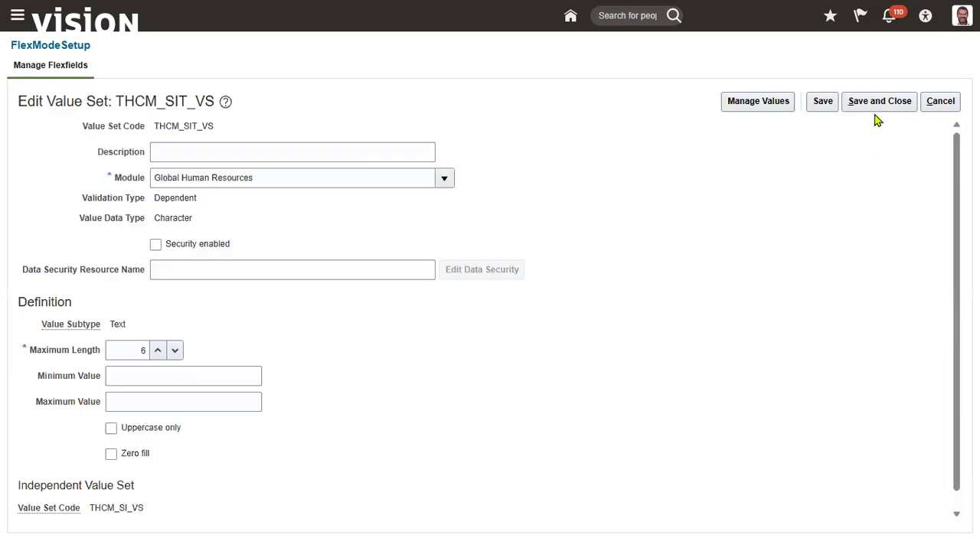
click(876, 101)
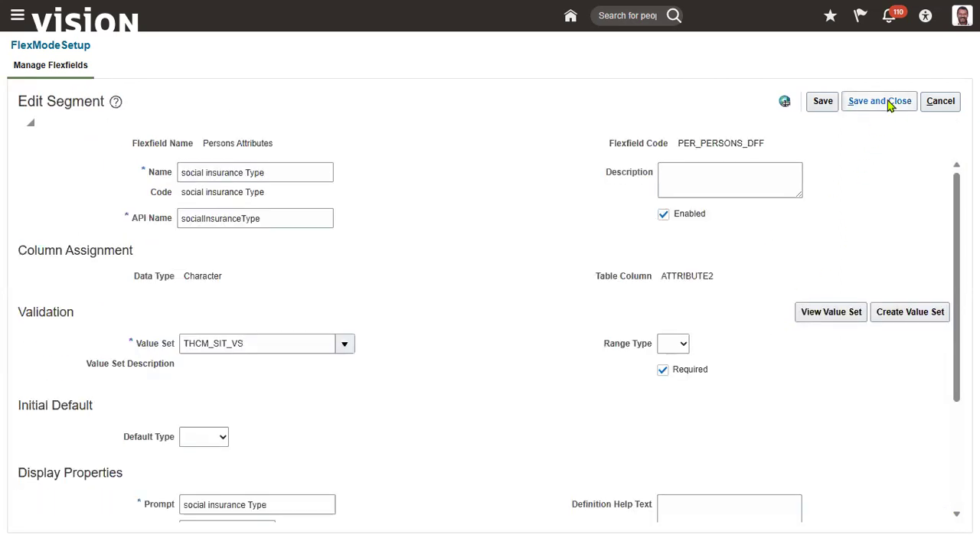
click(886, 101)
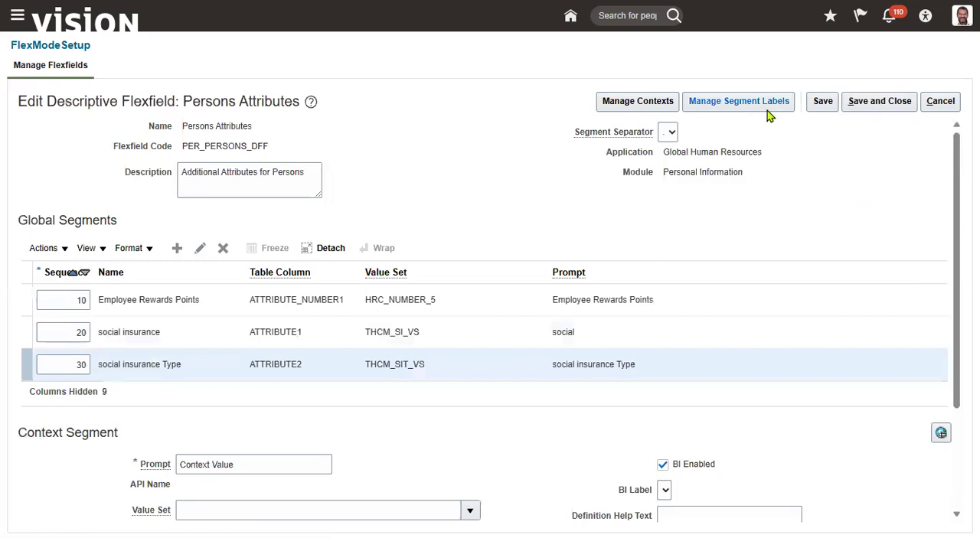
click(880, 102)
click(413, 156)
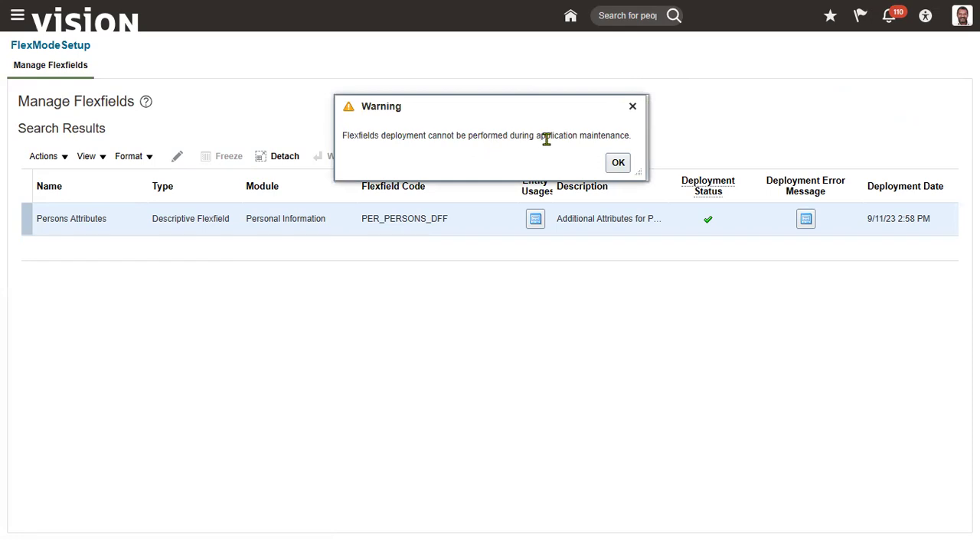
Step: Dismiss the maintenance warning, retry the deployment, and dismiss the warning again
click(614, 162)
click(423, 157)
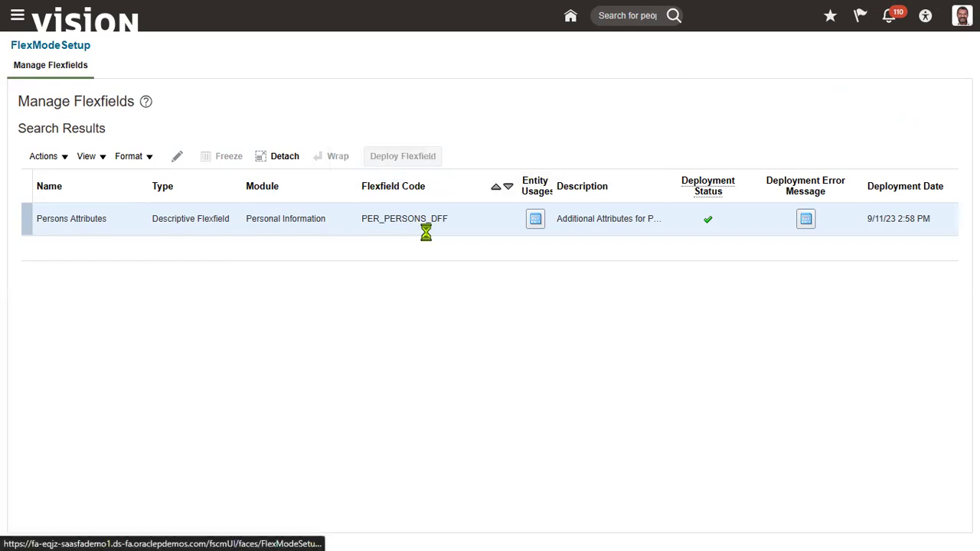
click(618, 163)
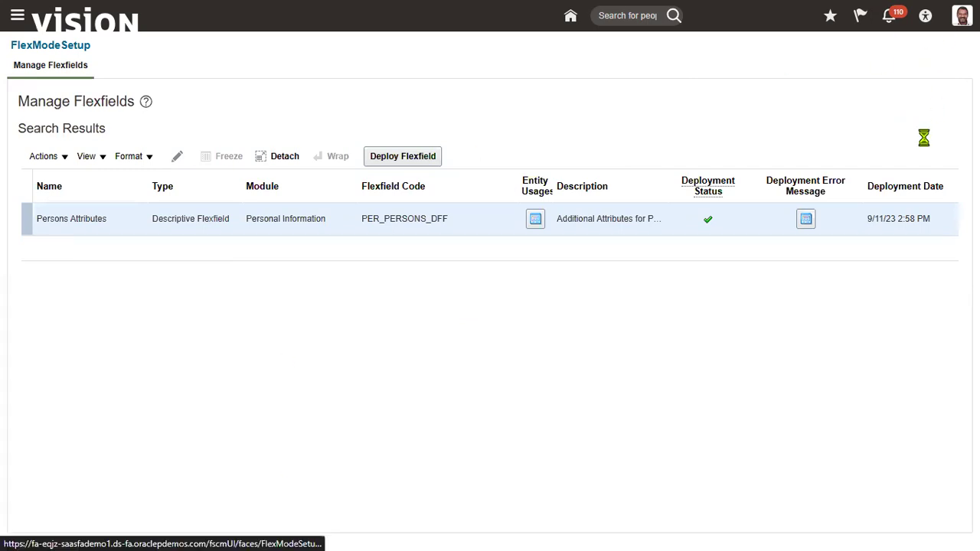
click(962, 15)
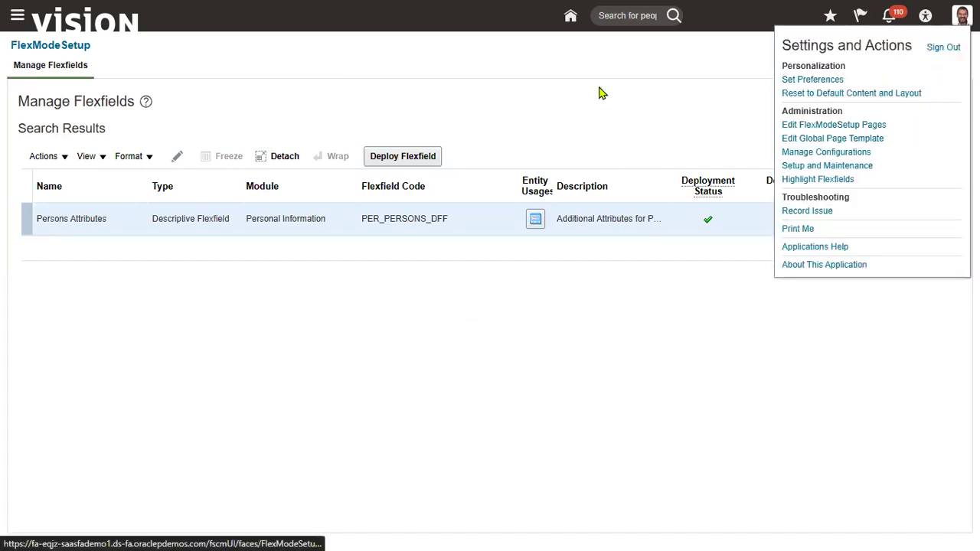
click(546, 102)
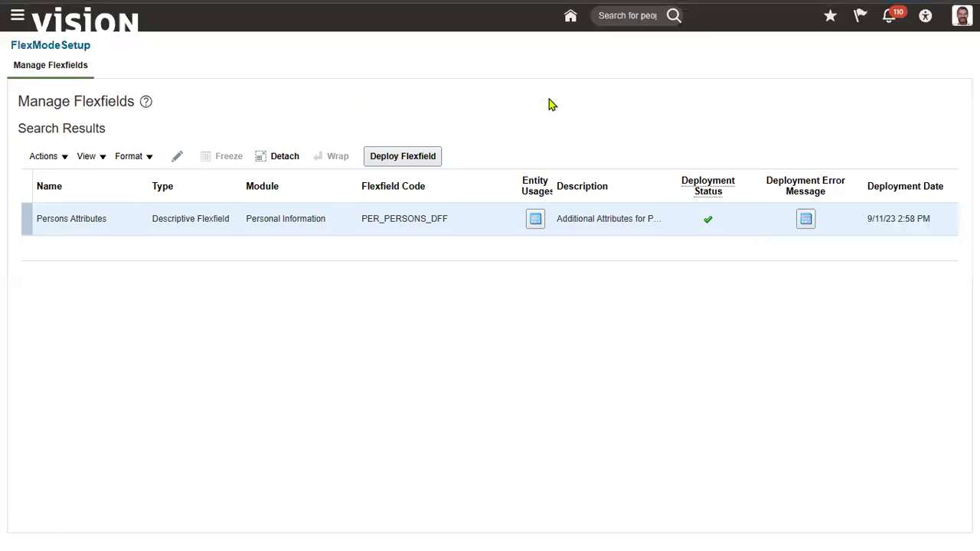
Step: Cancel the open Hire an Employee task and retry deploying from the Manage Flexfields results
click(16, 19)
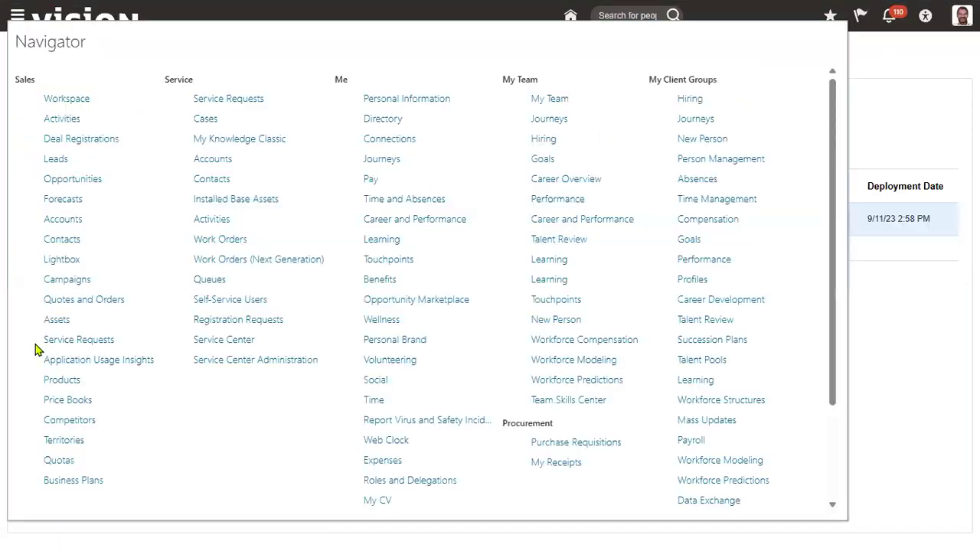
click(157, 21)
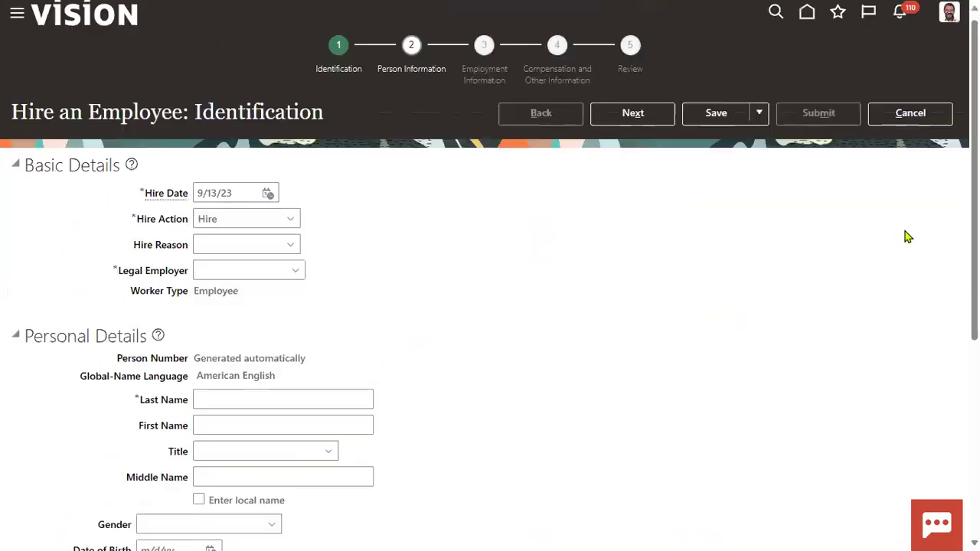
click(919, 117)
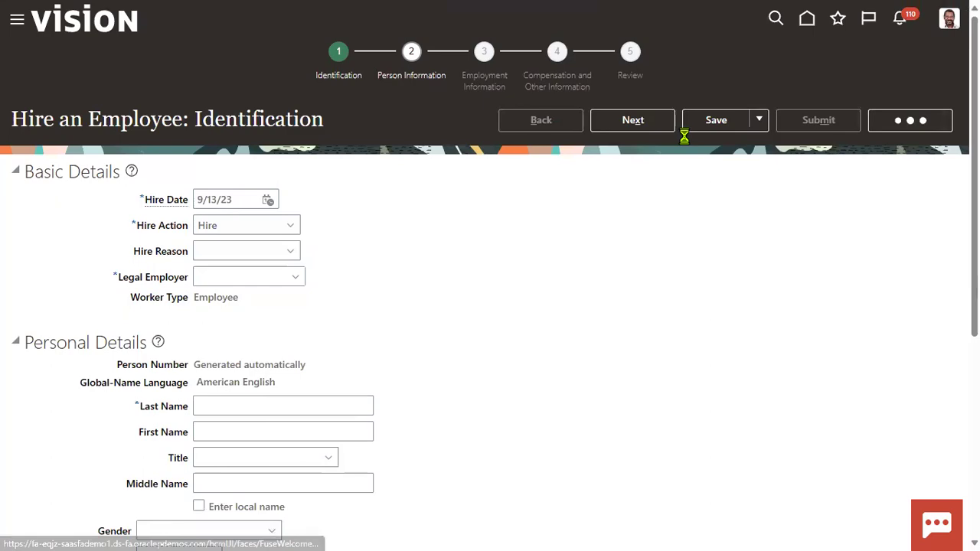
key(Return)
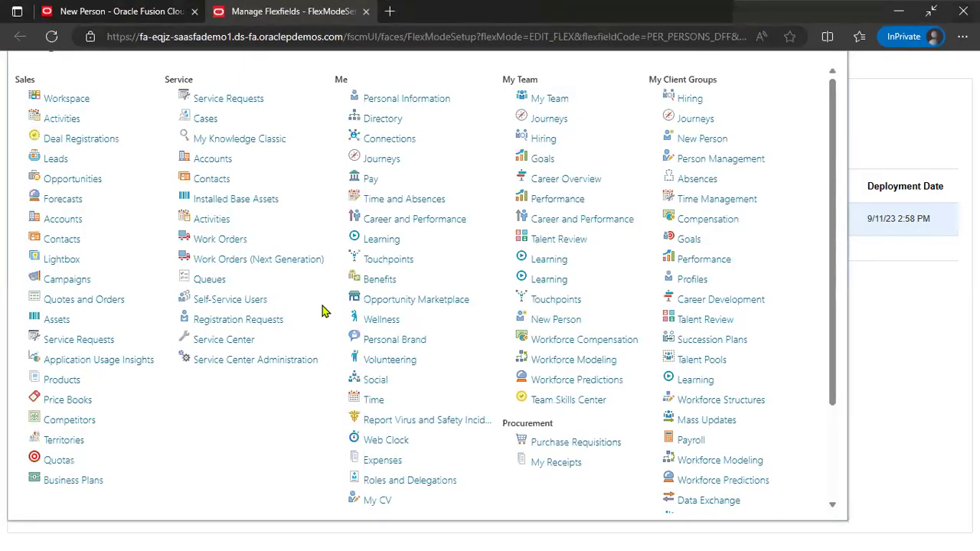
click(933, 309)
click(379, 161)
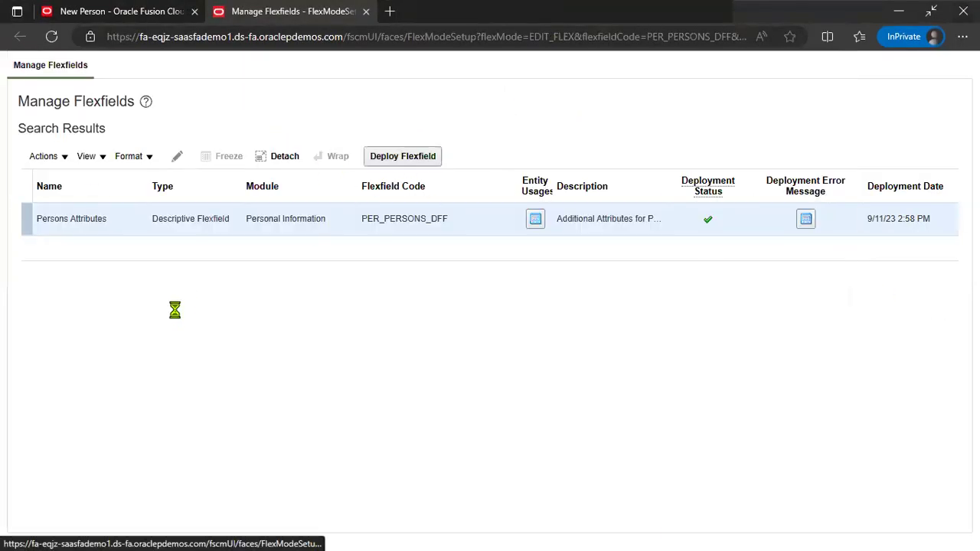
click(618, 164)
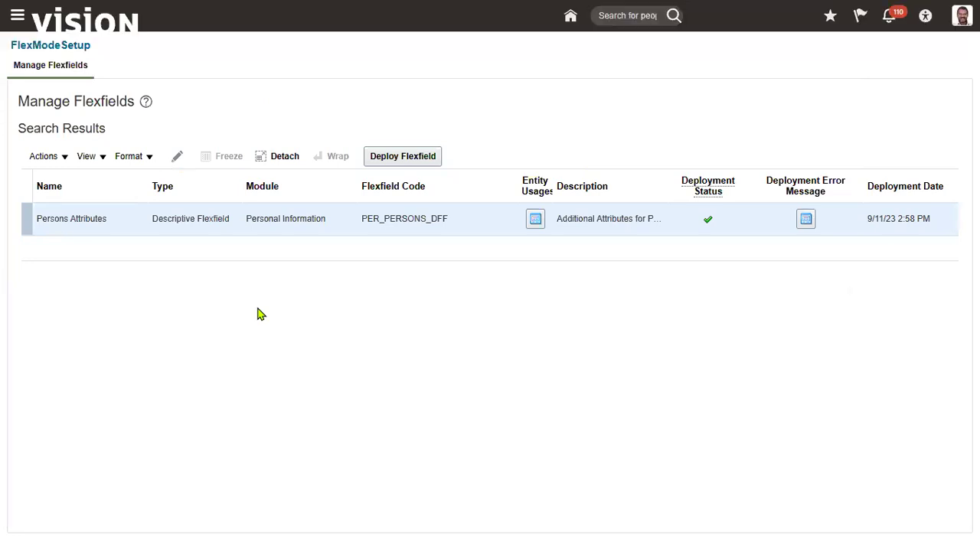
Step: Start Hire an Employee from New Person, set social to Yes and choose type 134
mouse_move(368, 4)
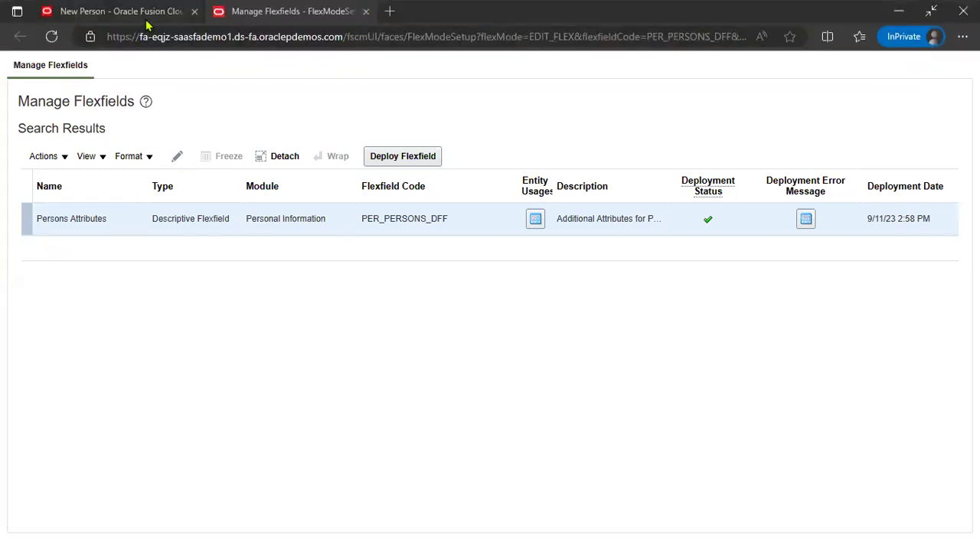
click(130, 13)
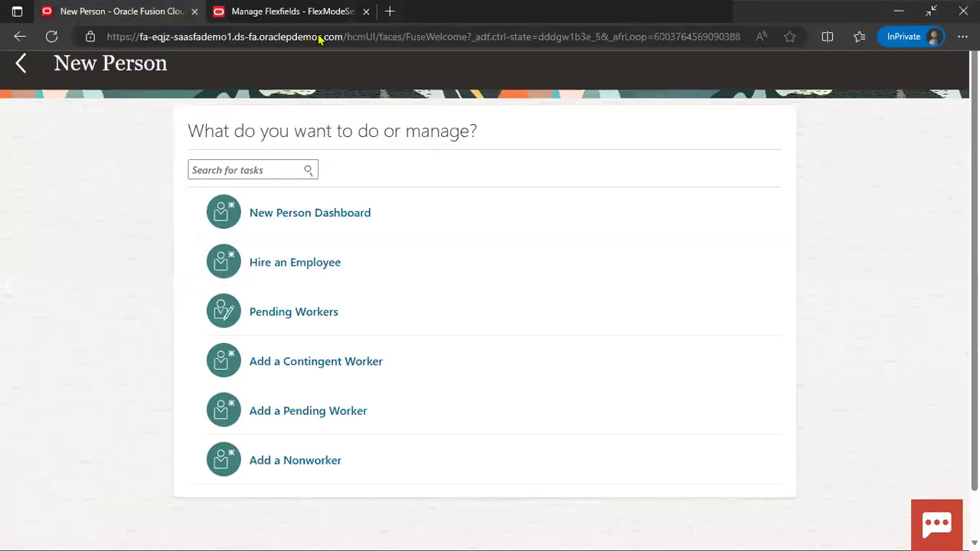
click(293, 262)
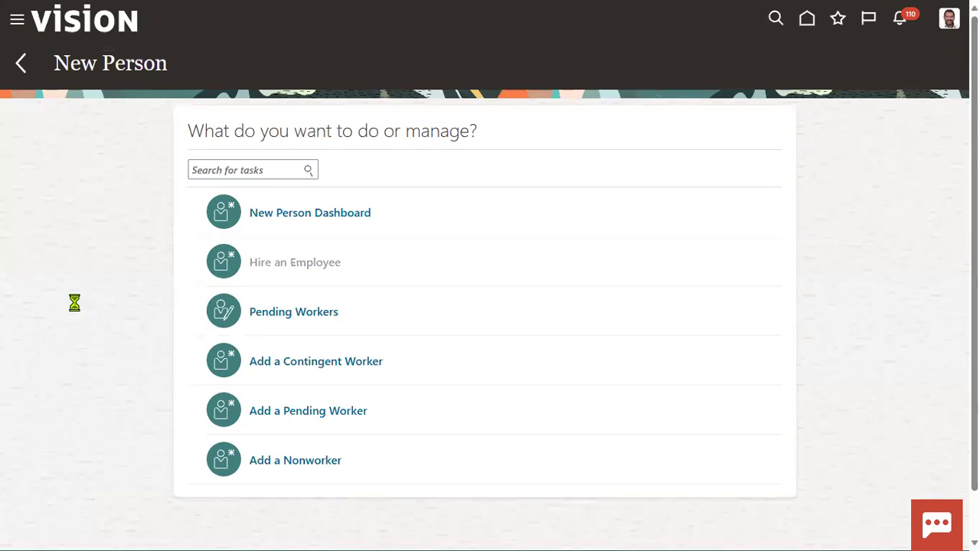
scroll(293, 451, down, 5)
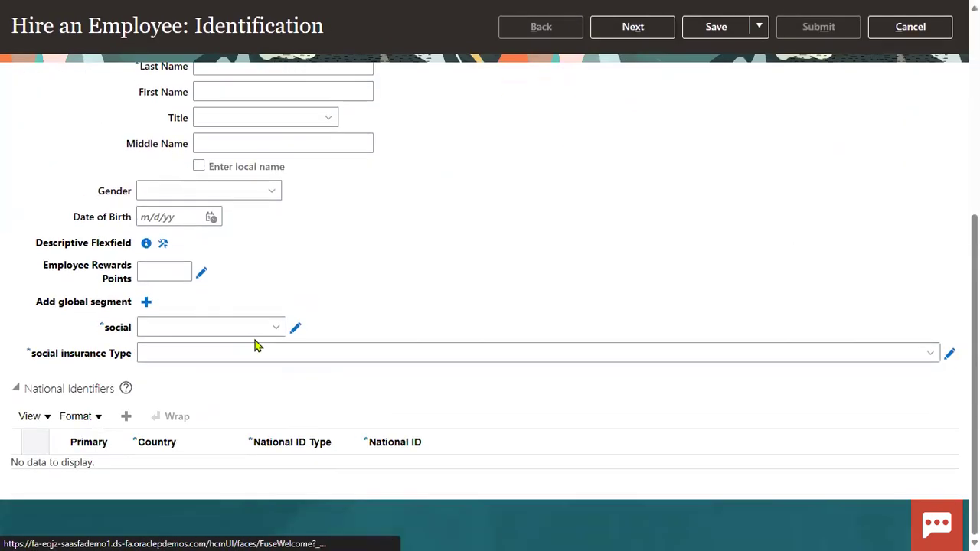
click(278, 334)
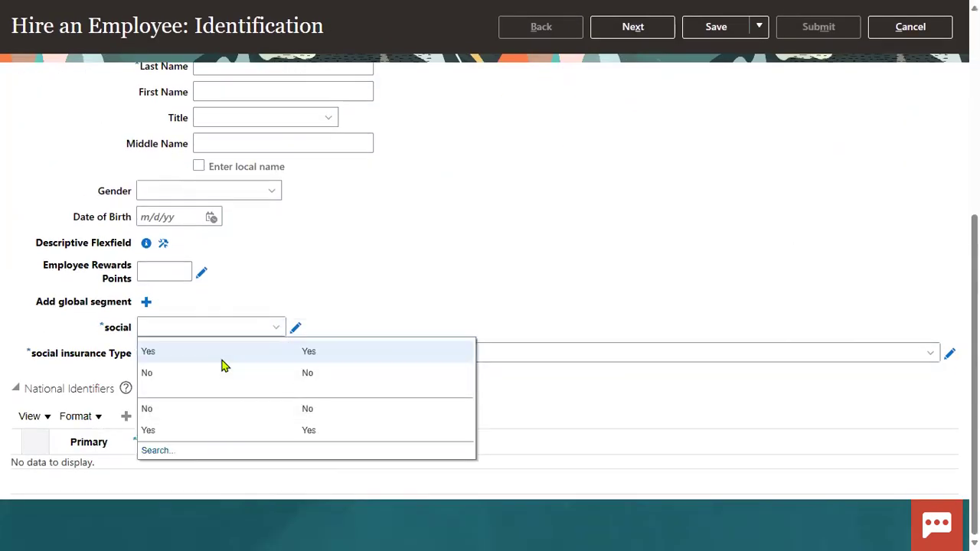
key(Escape)
text(Yes)
click(932, 352)
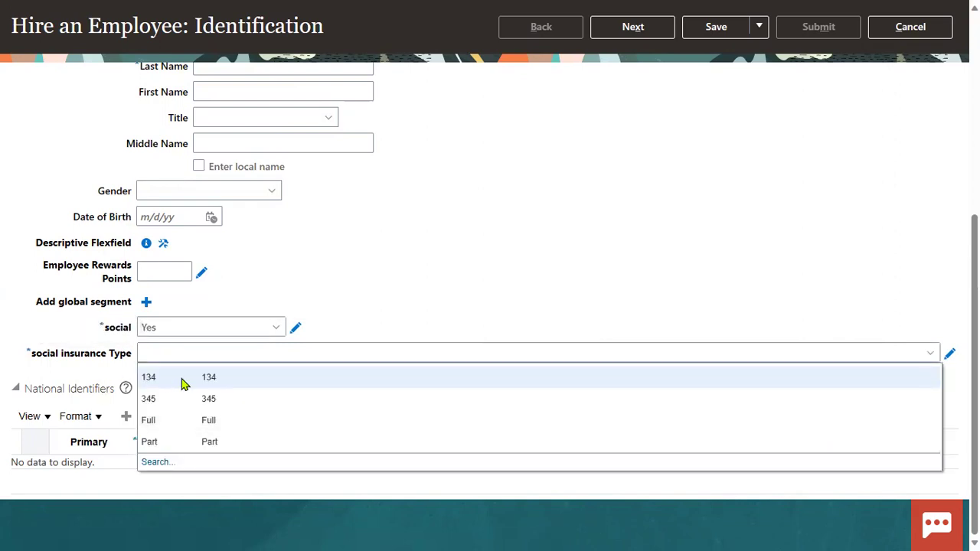
click(184, 384)
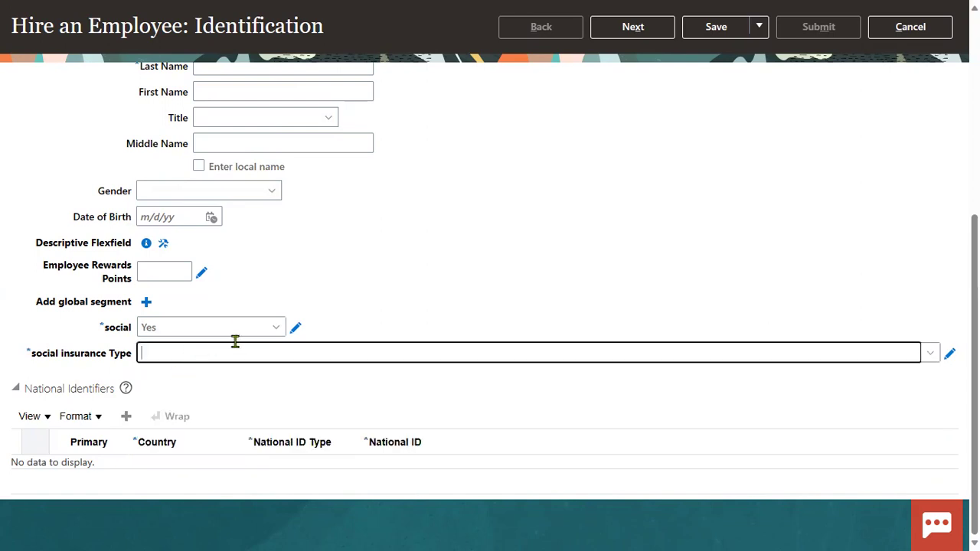
Step: Change social to No and choose 144 from the updated social insurance Type list
click(277, 329)
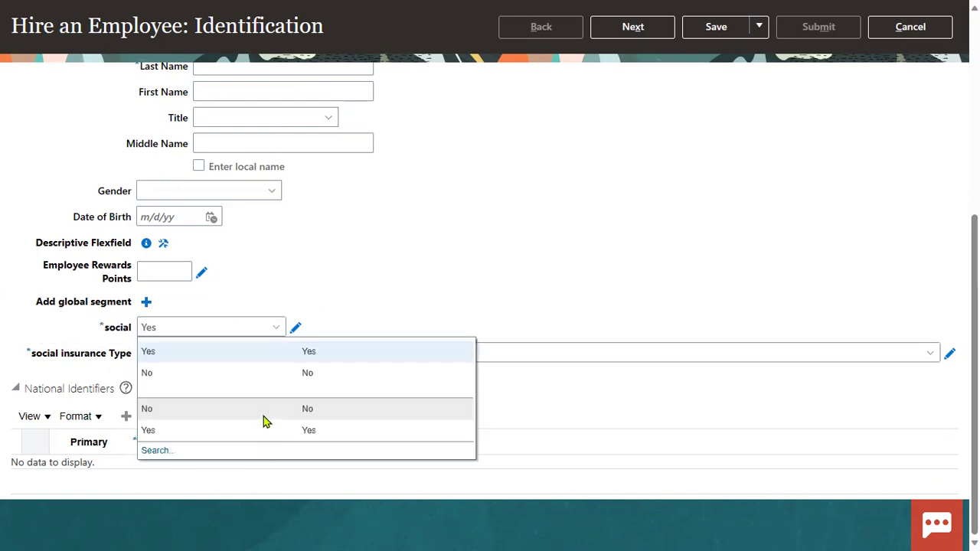
click(192, 381)
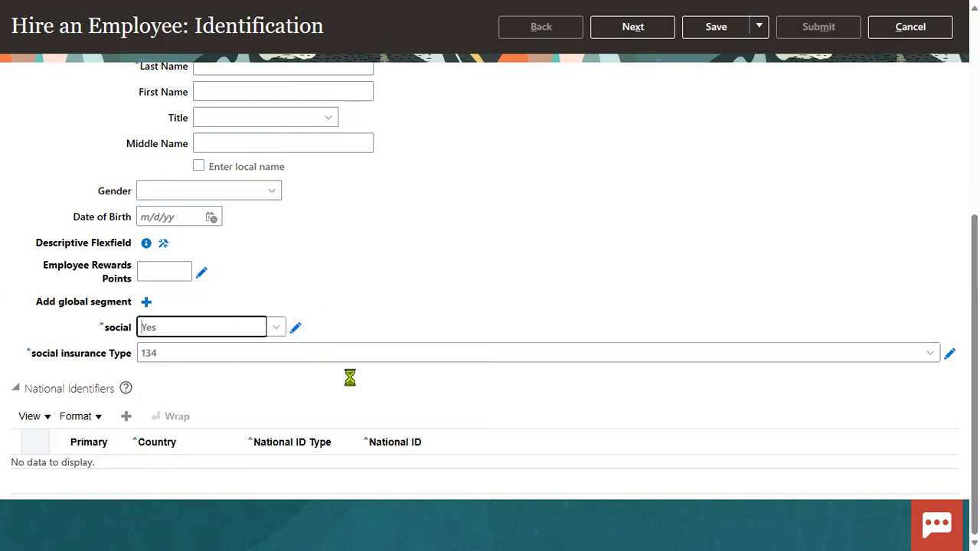
click(925, 353)
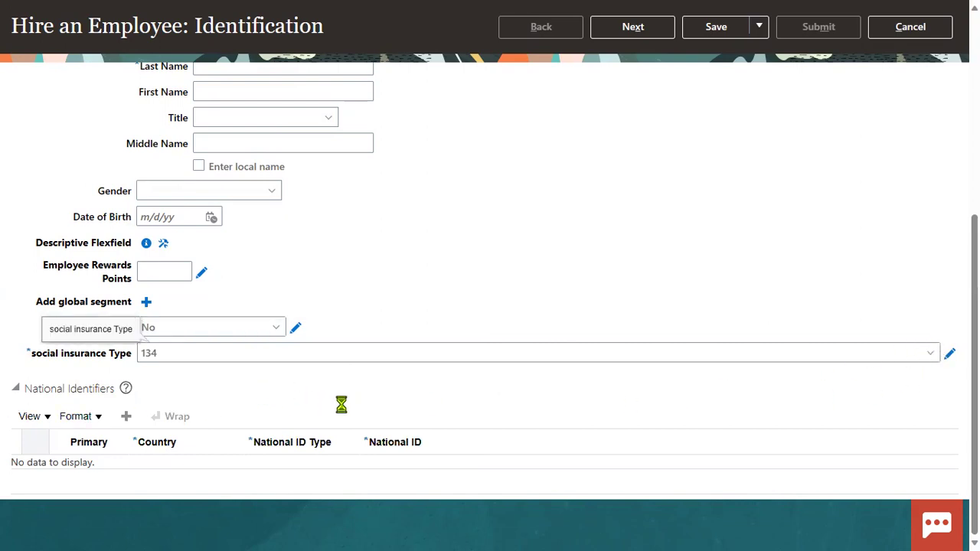
click(932, 353)
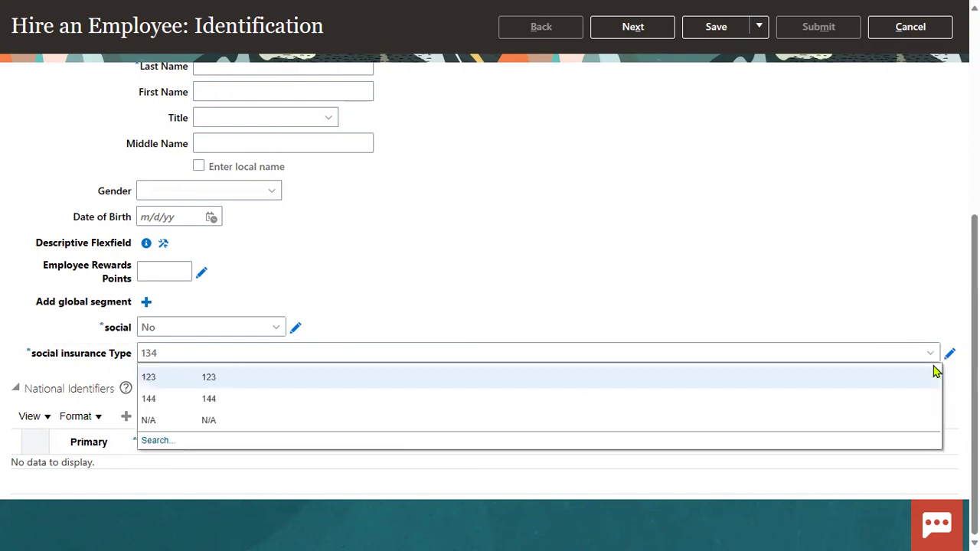
click(211, 399)
drag(91, 329, 119, 329)
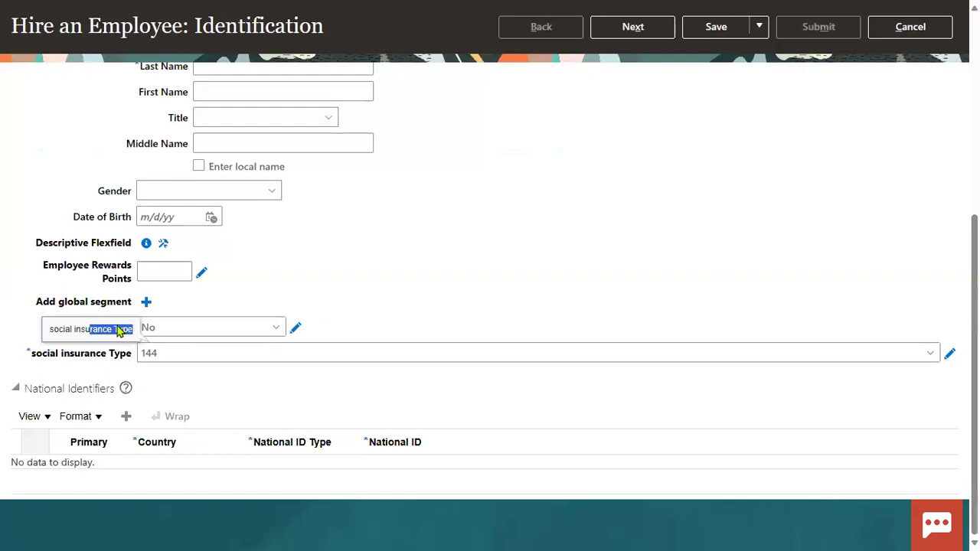
scroll(453, 256, up, 5)
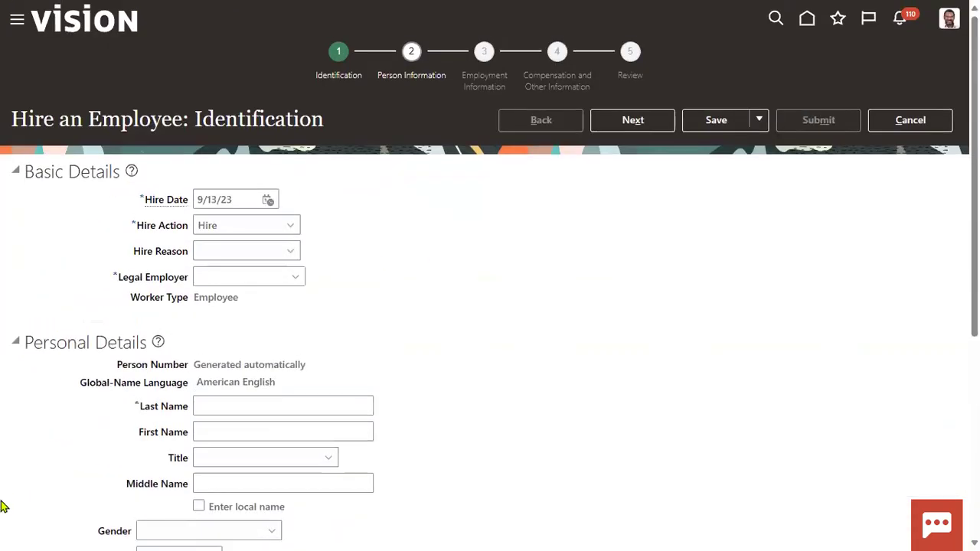
Step: Discard the unsaved hire and open the social insurance Type segment of Persons Attributes
click(904, 124)
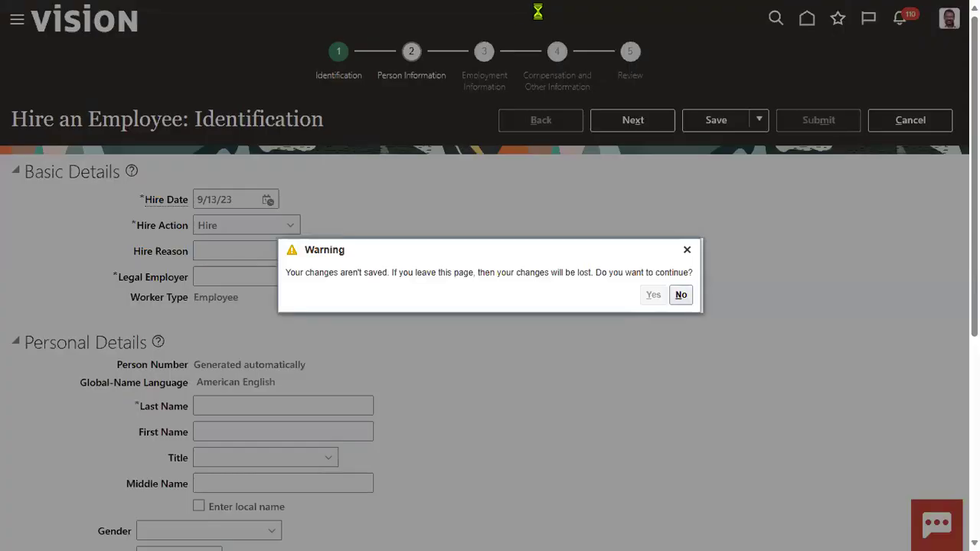
click(650, 291)
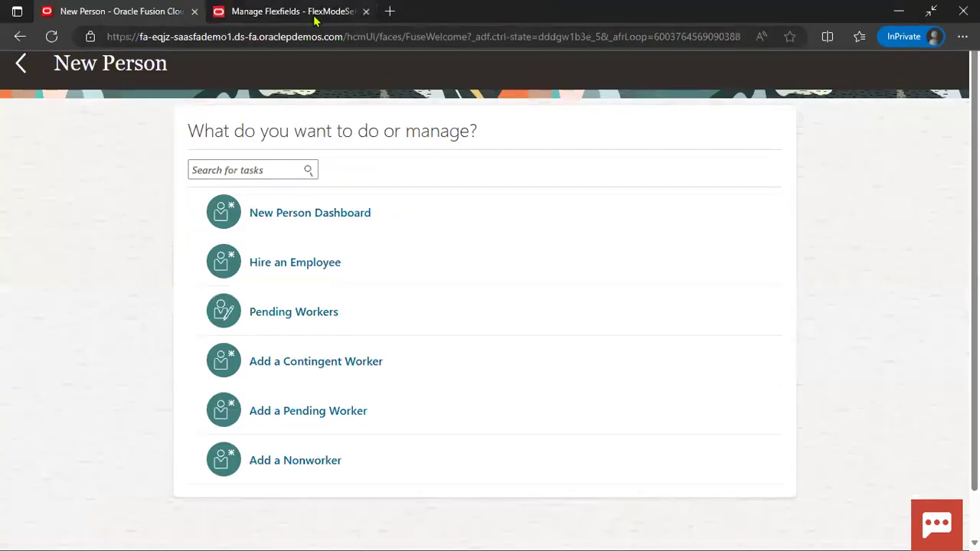
key(ctrl+Tab)
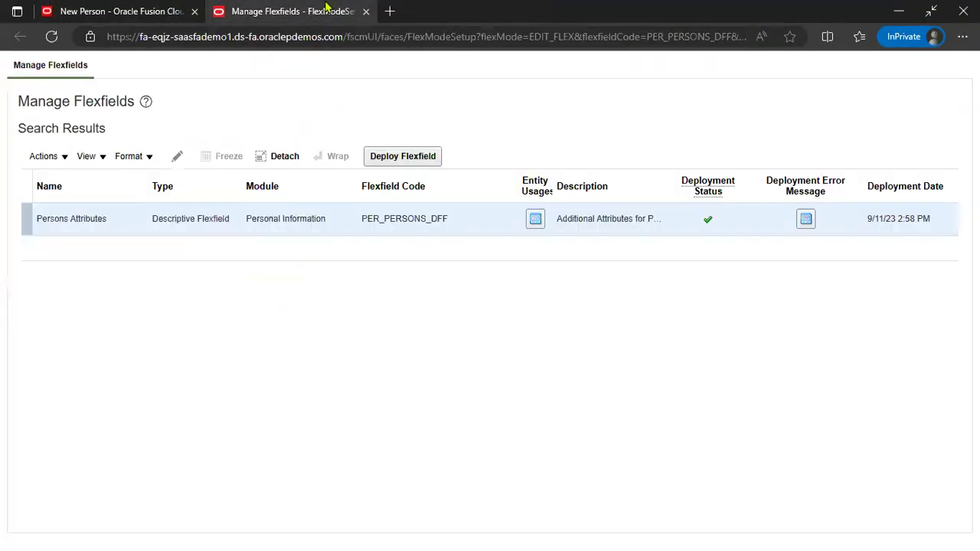
click(177, 156)
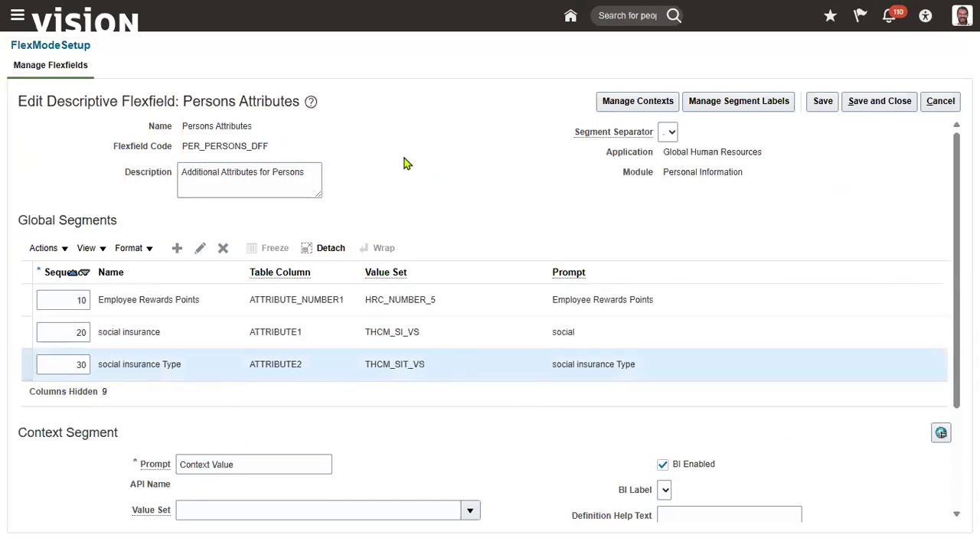
click(200, 248)
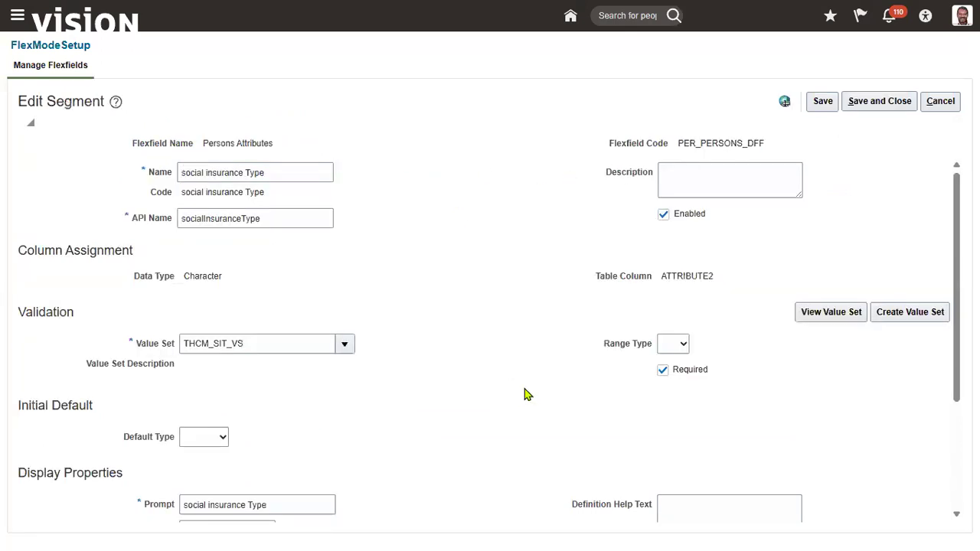
Step: Clear Required on social insurance Type; after saving fails twice, cancel the segment edit
click(662, 370)
click(865, 106)
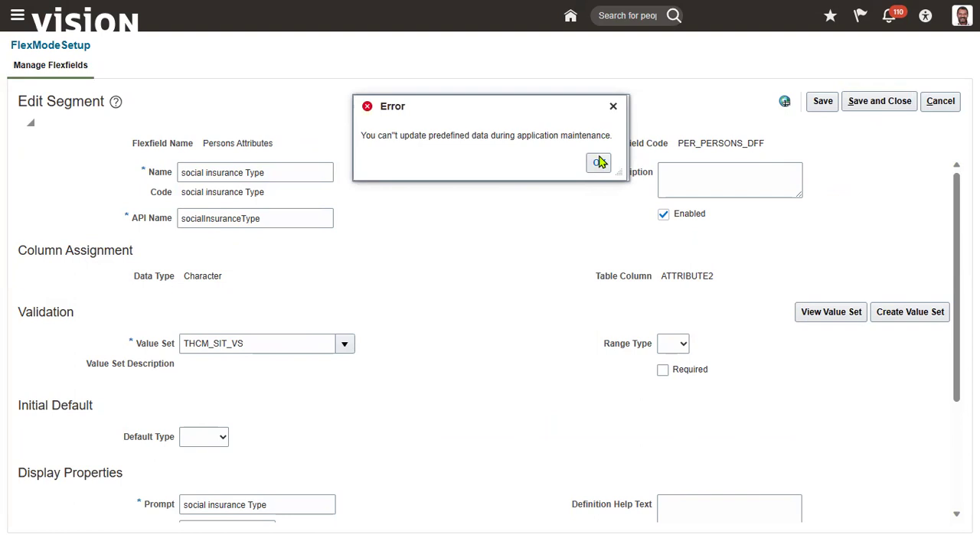
click(598, 163)
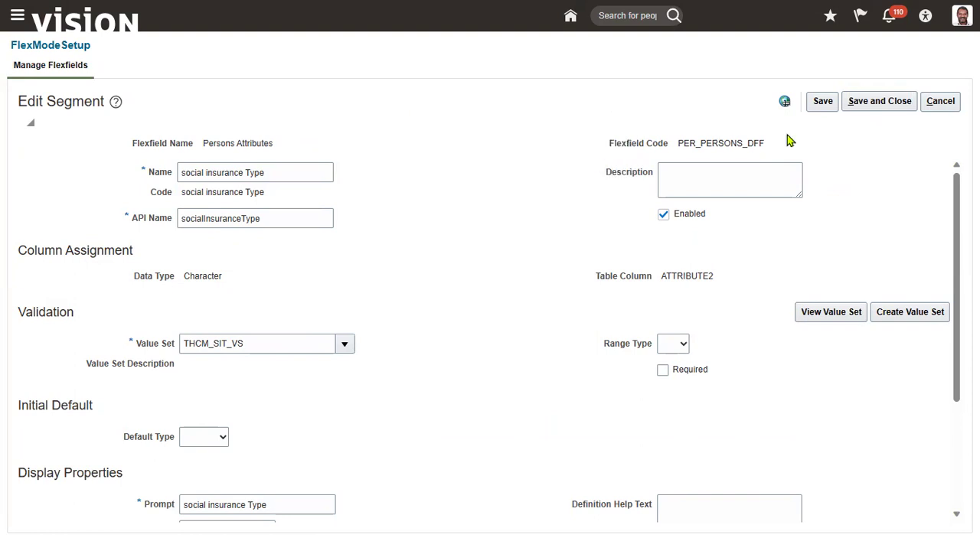
click(865, 102)
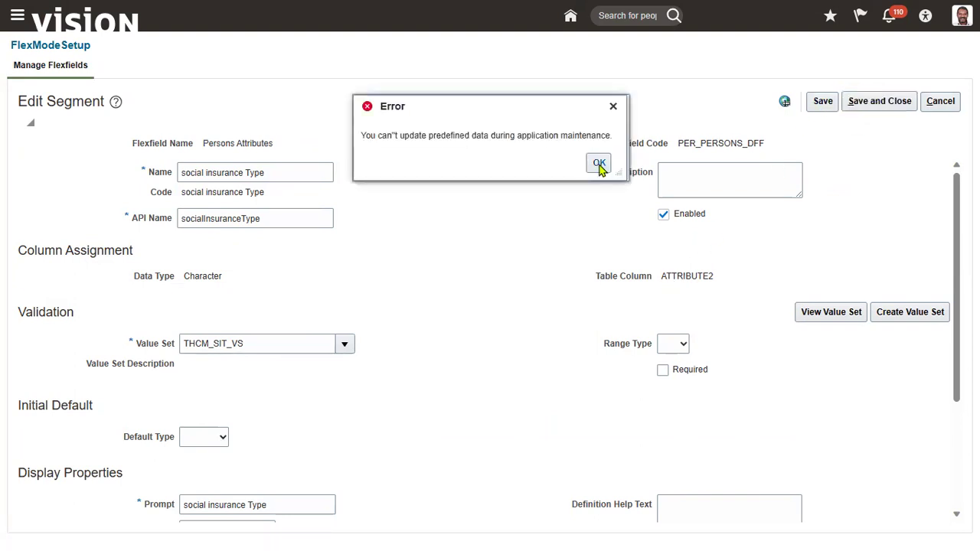
click(598, 160)
click(937, 104)
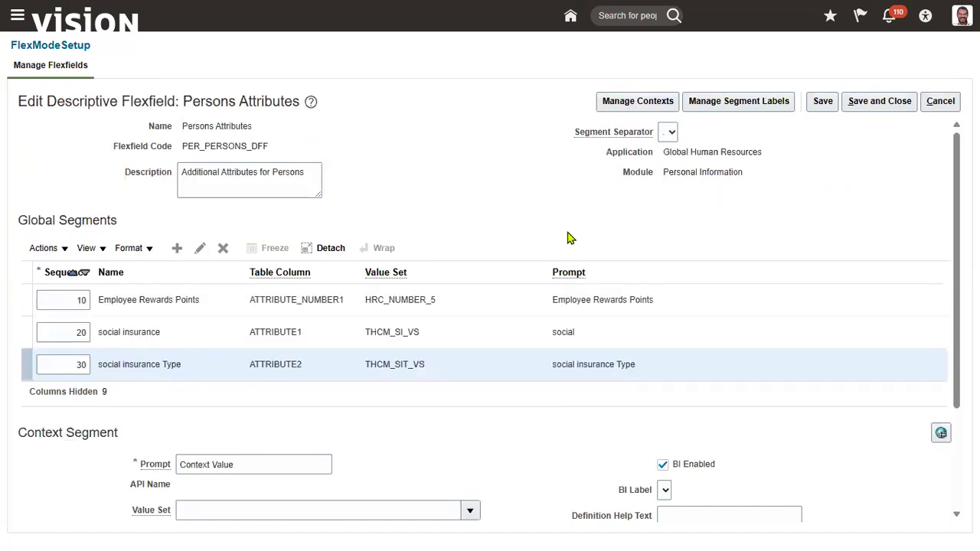
Step: Close the Persons Attributes flexfield editor unsaved and go back to the New Person tab
click(936, 106)
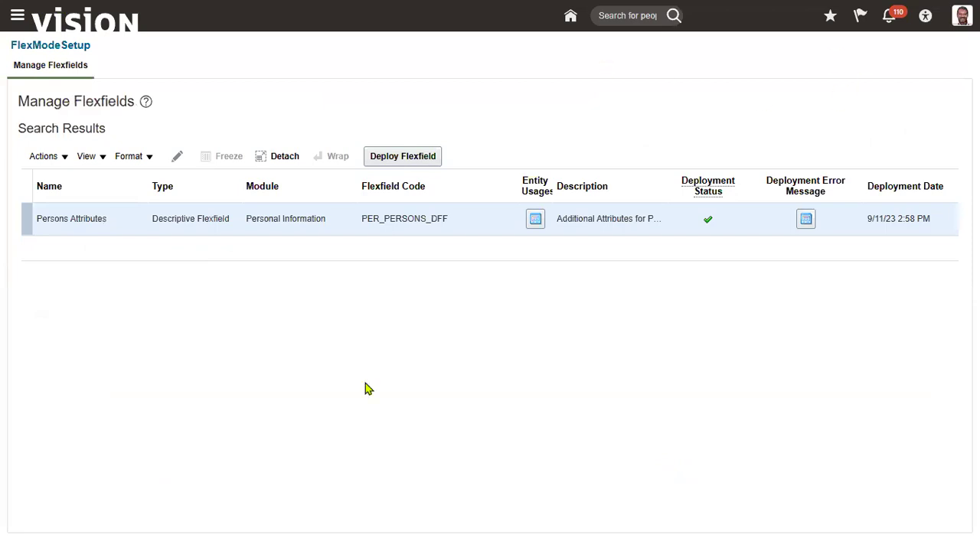
click(143, 19)
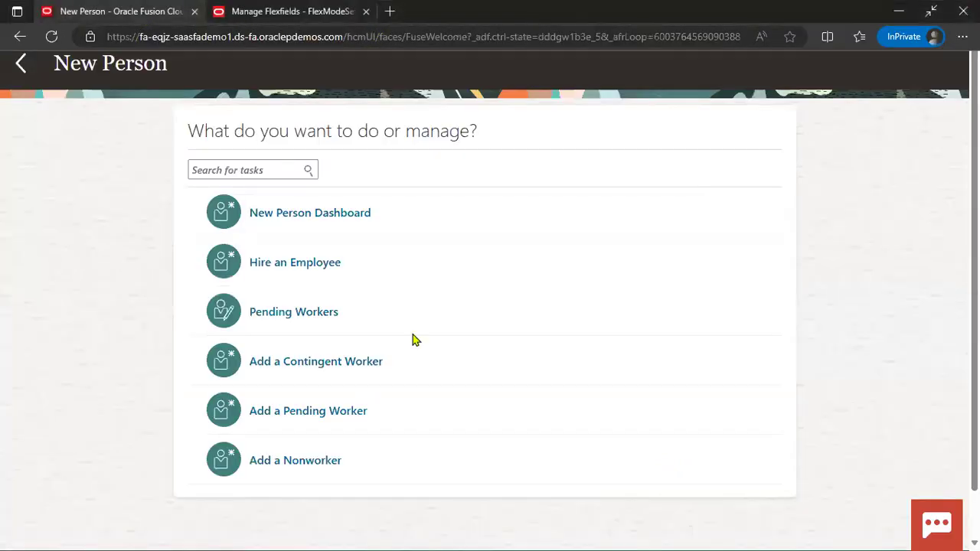